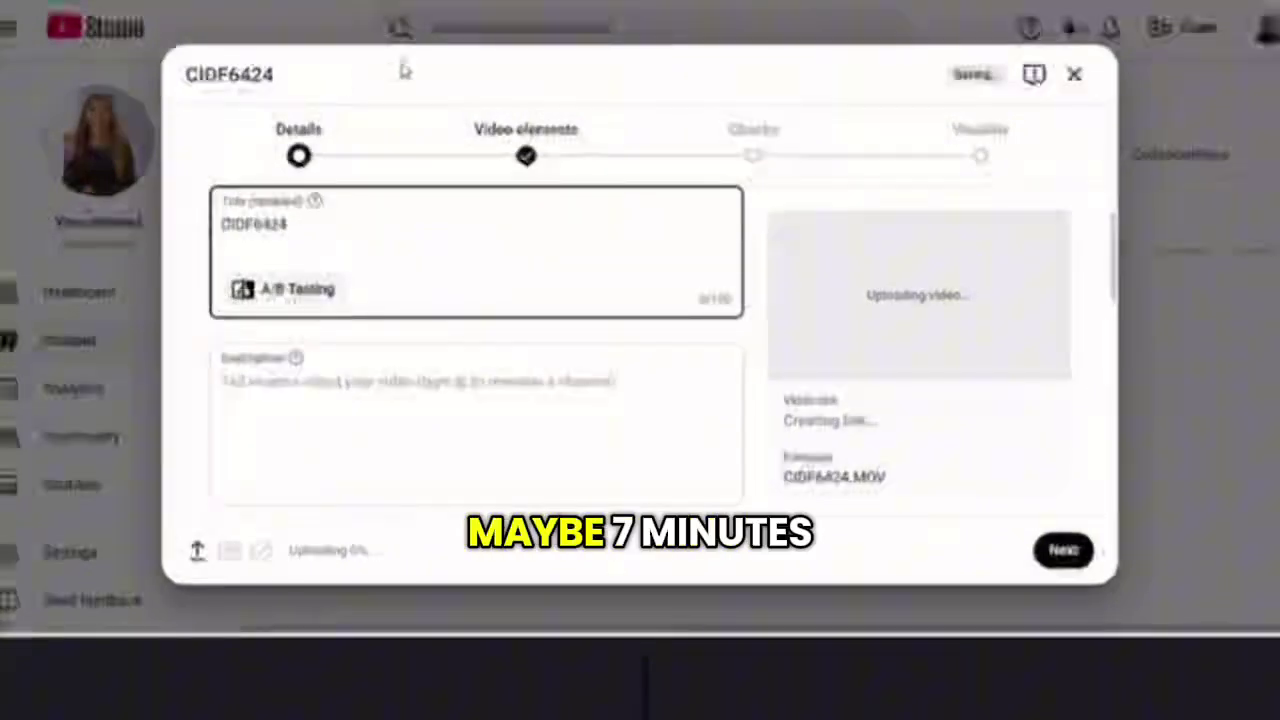
Step: Replace the video's title with "How To Edit videos with CapCut"
left_click(306, 229)
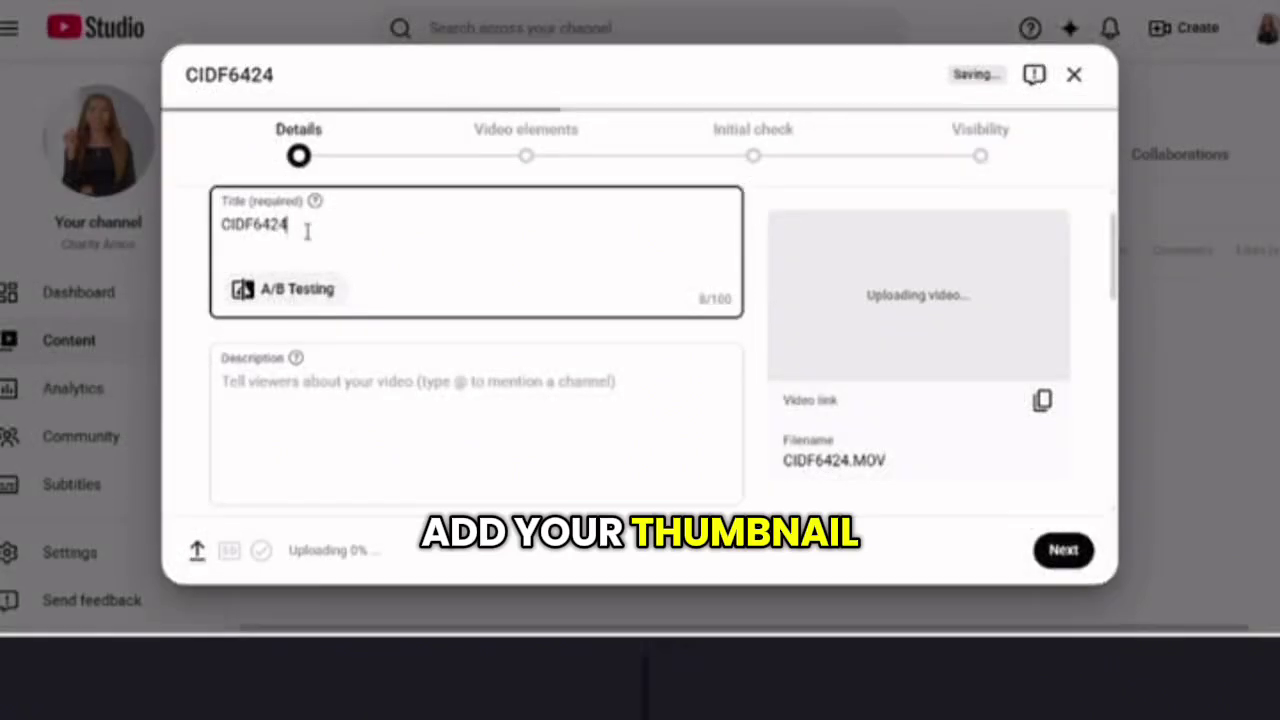
key("BackSpace")
key("BackSpace")
key("BackSpace")
key("BackSpace")
key("BackSpace")
key("BackSpace")
key("BackSpace")
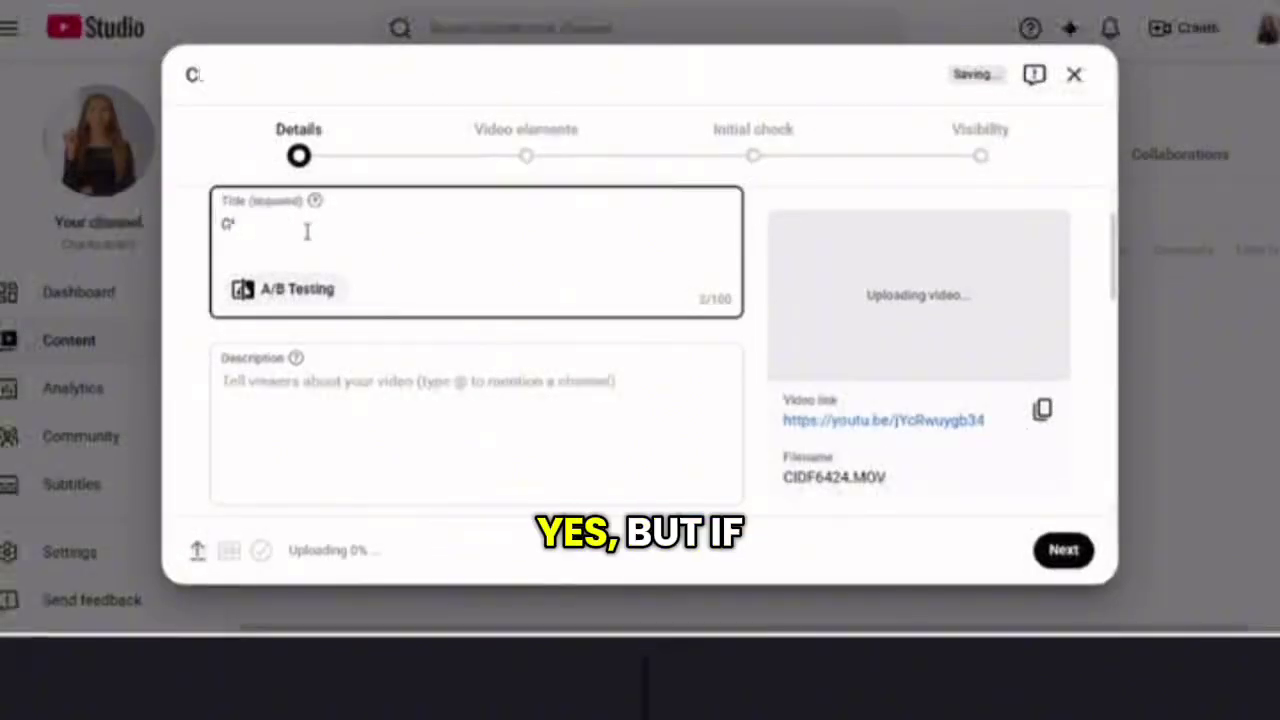
key("BackSpace")
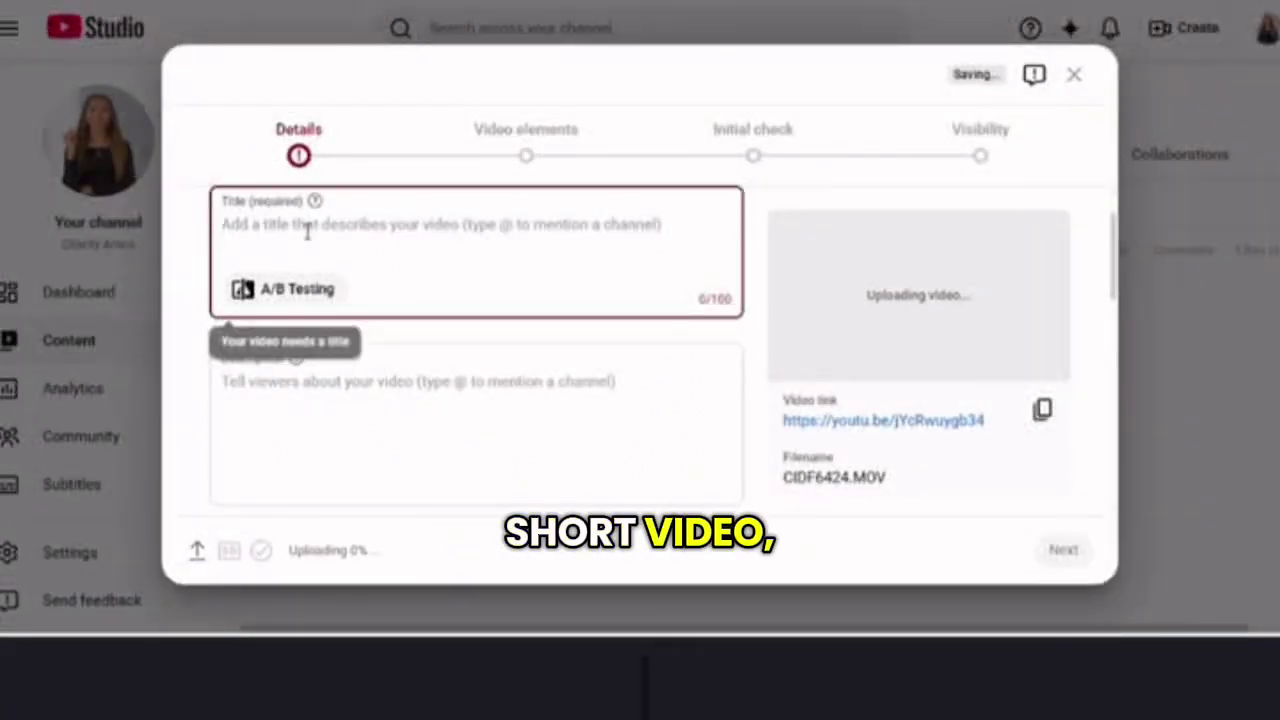
type("H")
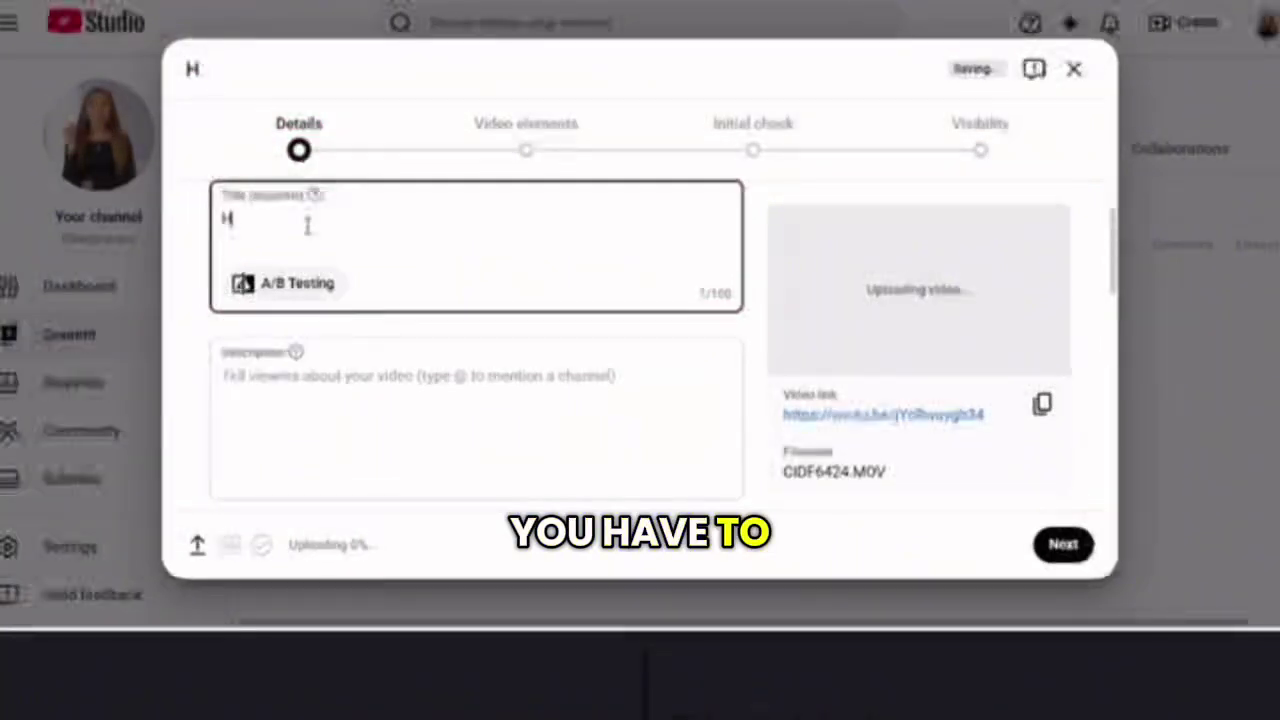
type("ow")
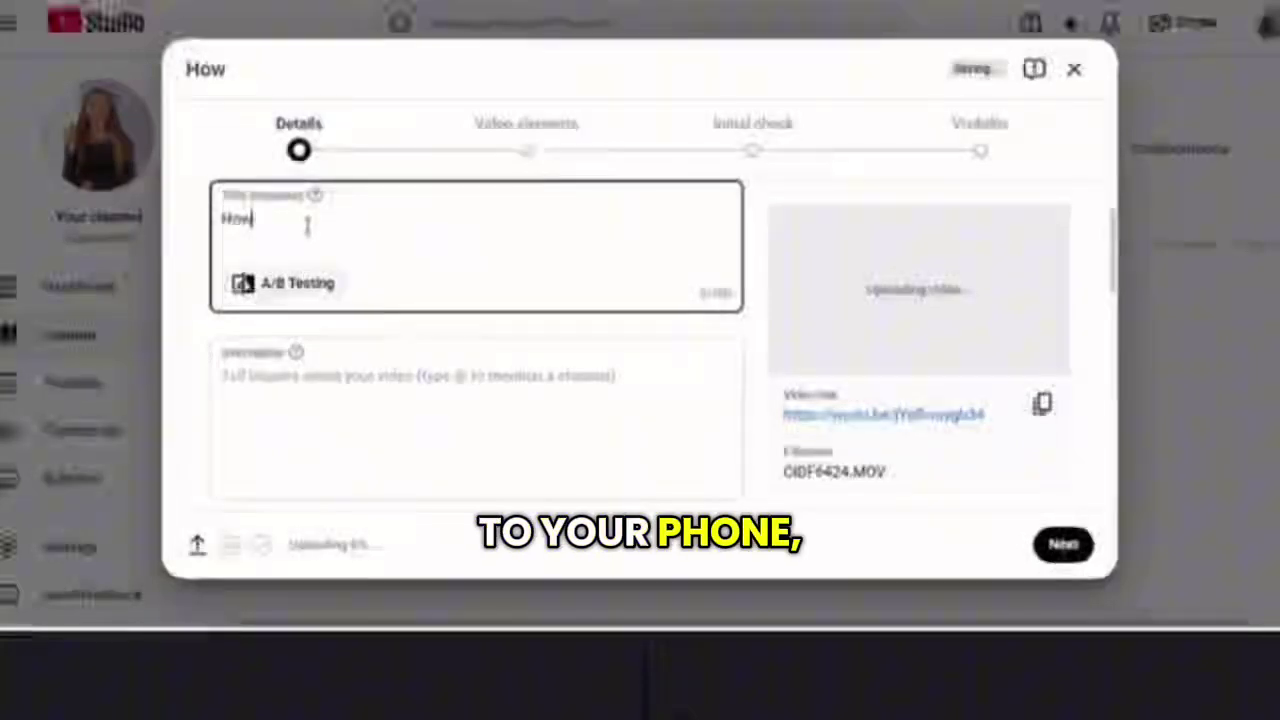
type("To")
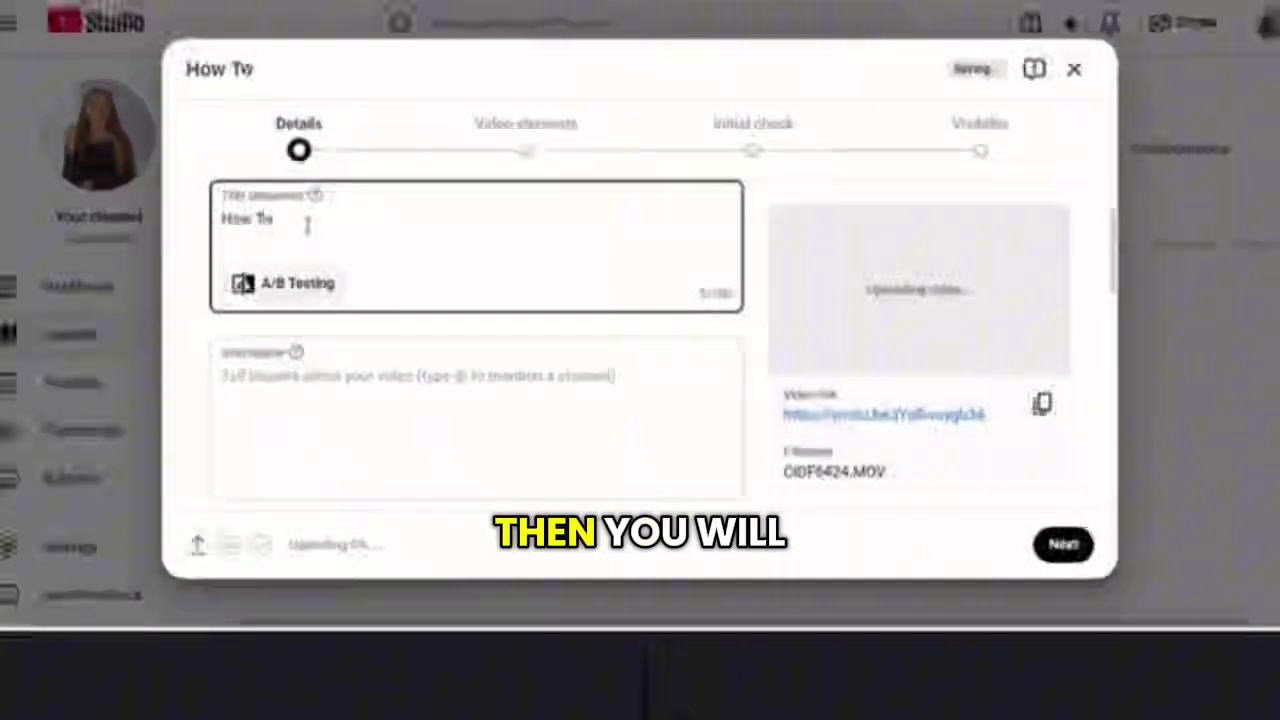
type(" E")
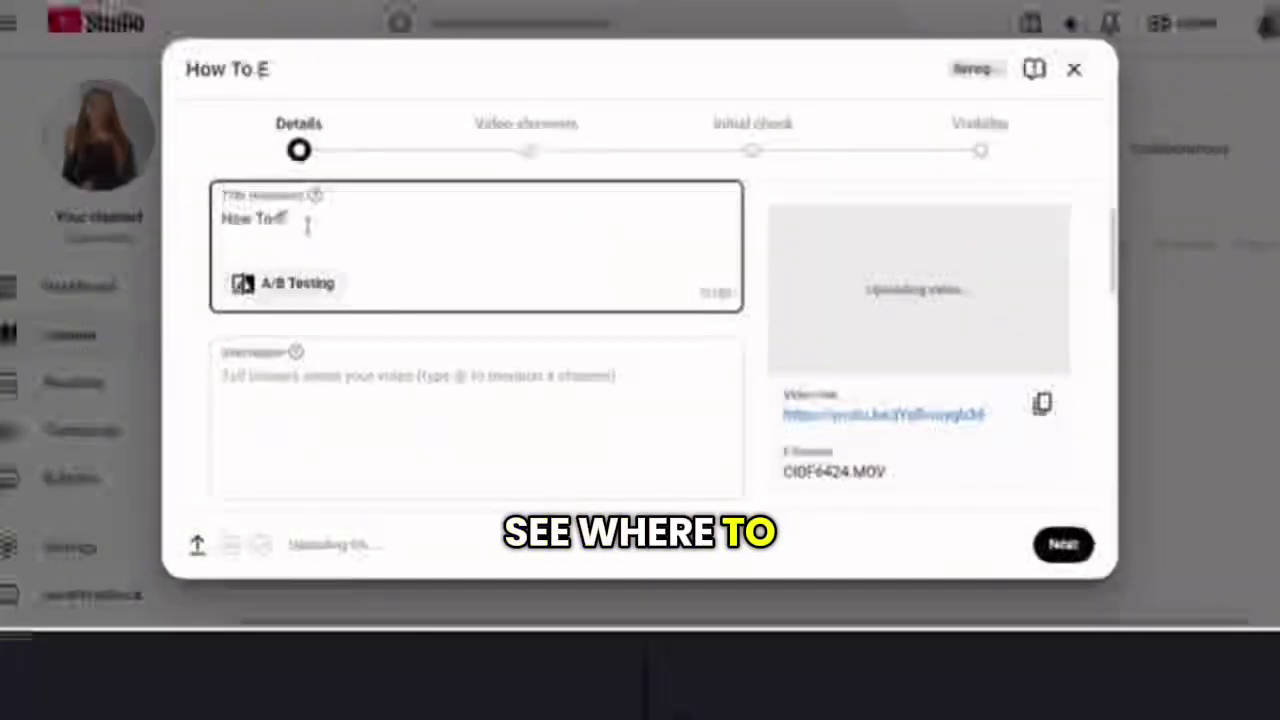
type("dit")
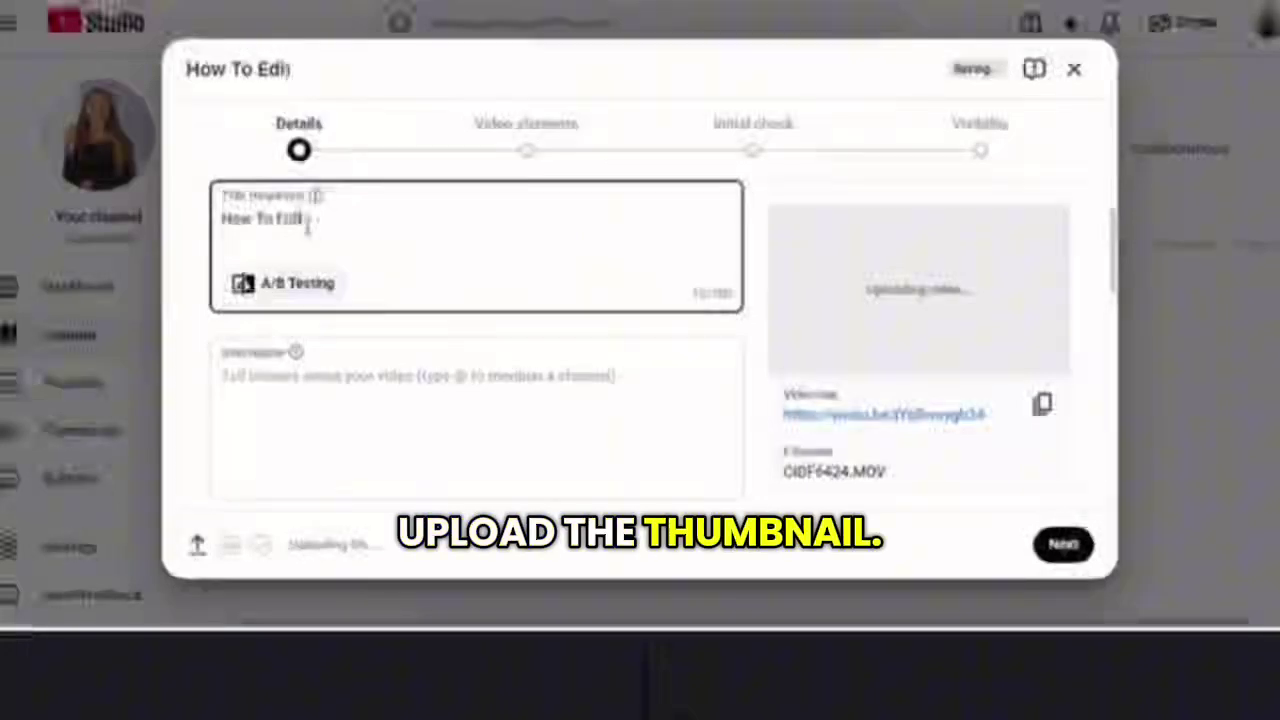
type("t videos with ")
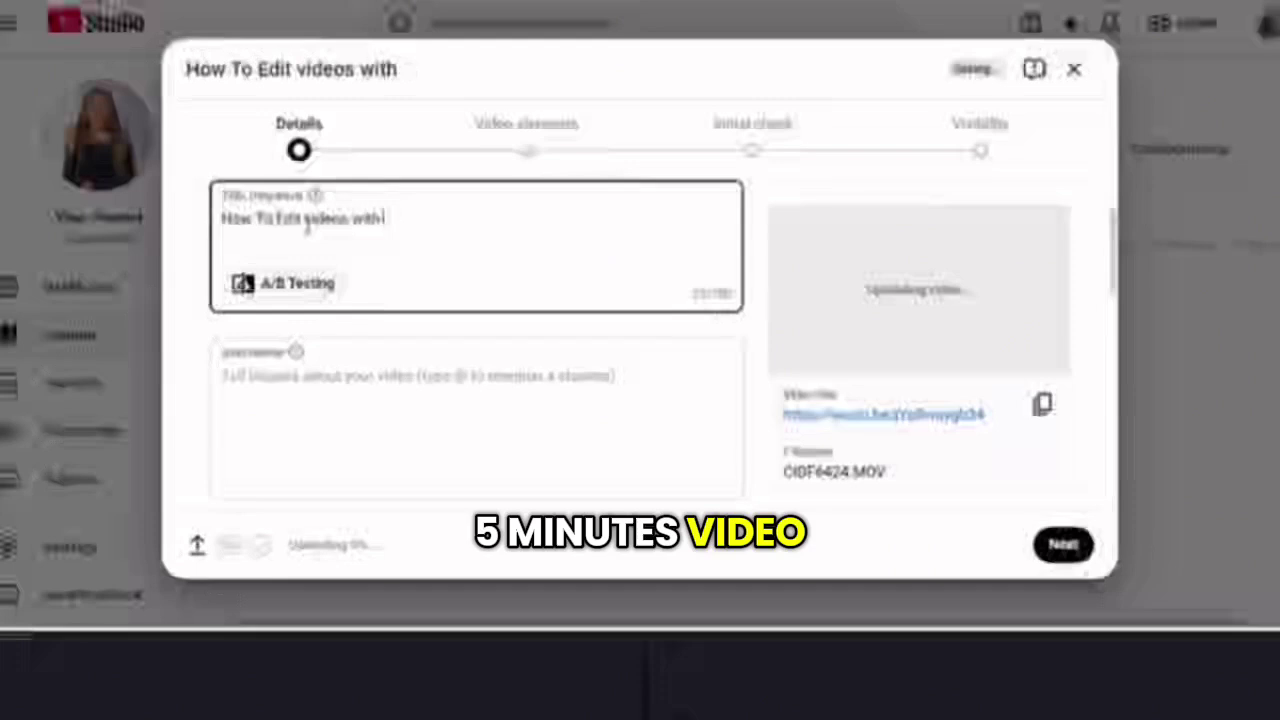
type("Ca")
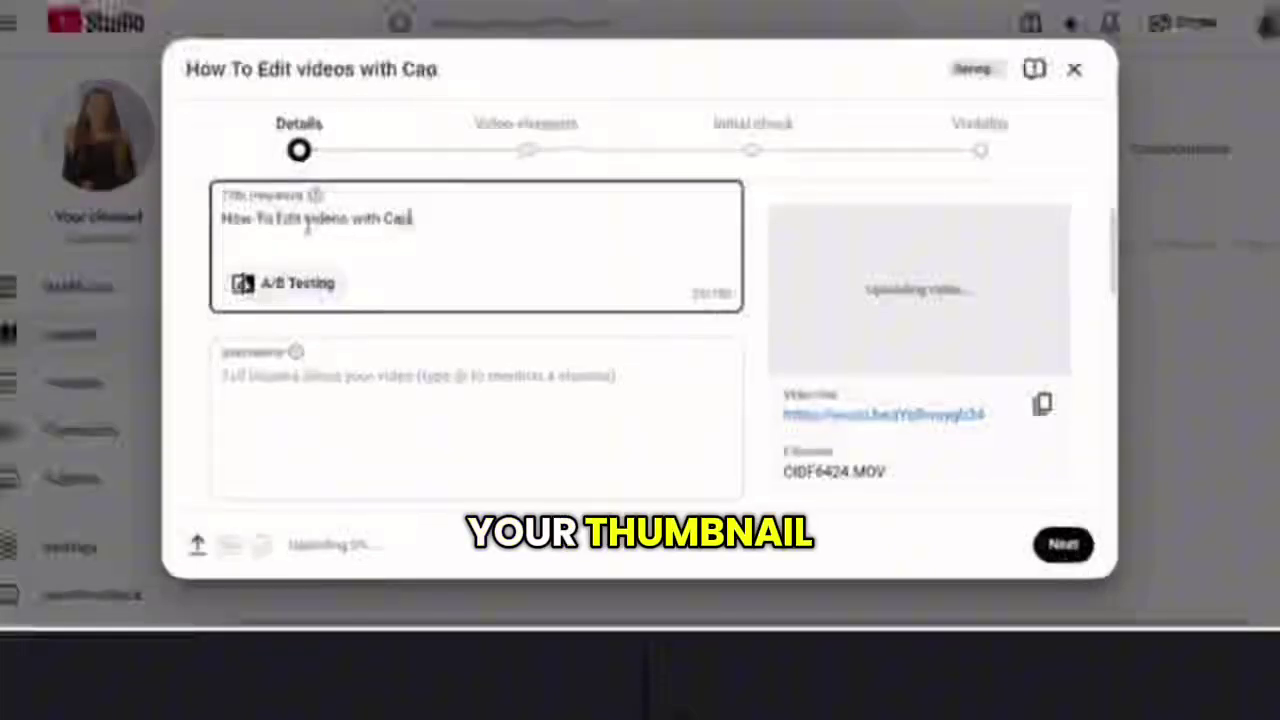
type("pCu")
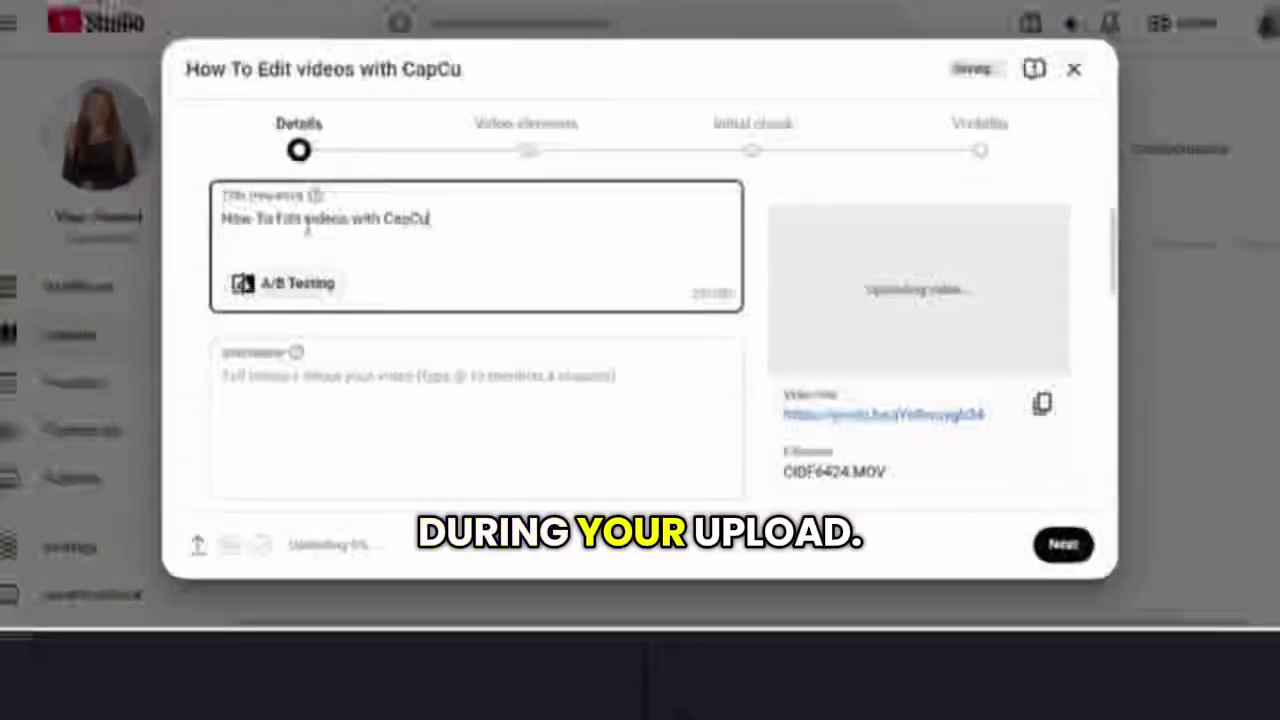
type("t")
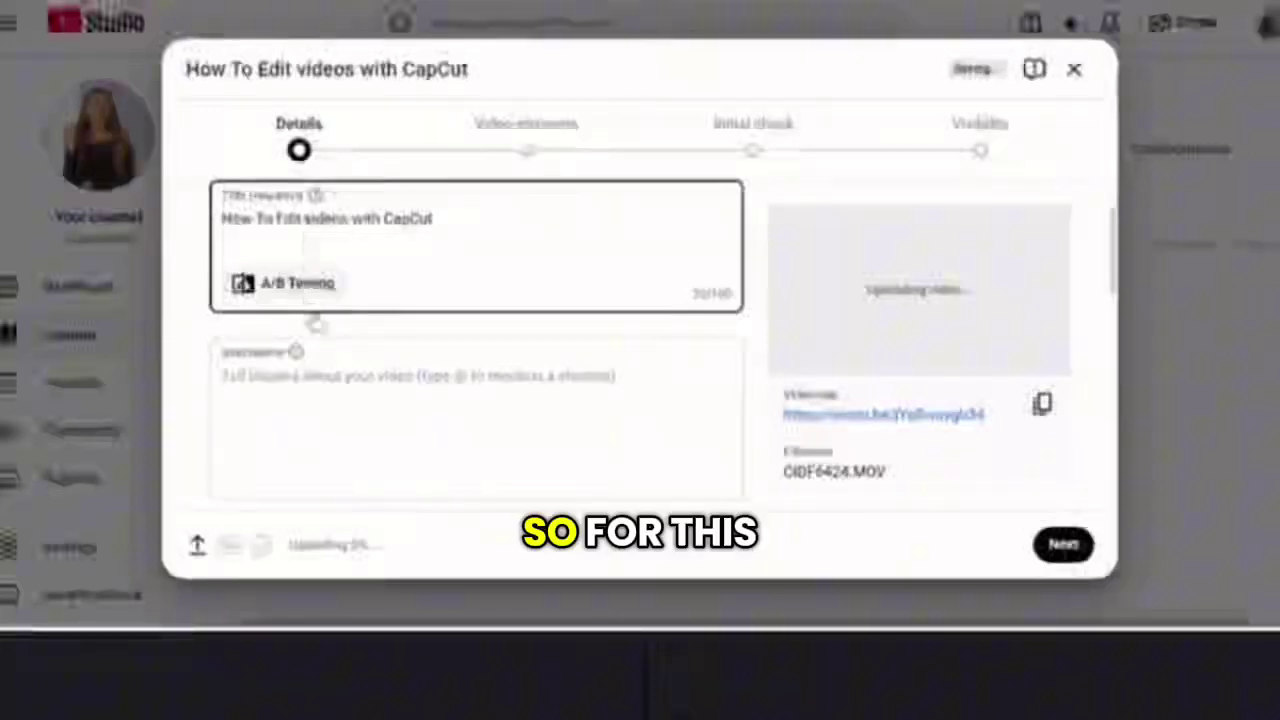
Step: Enter the description "This video will walk you through the full process of video editing......" for the video
left_click(369, 376)
type("ttyy")
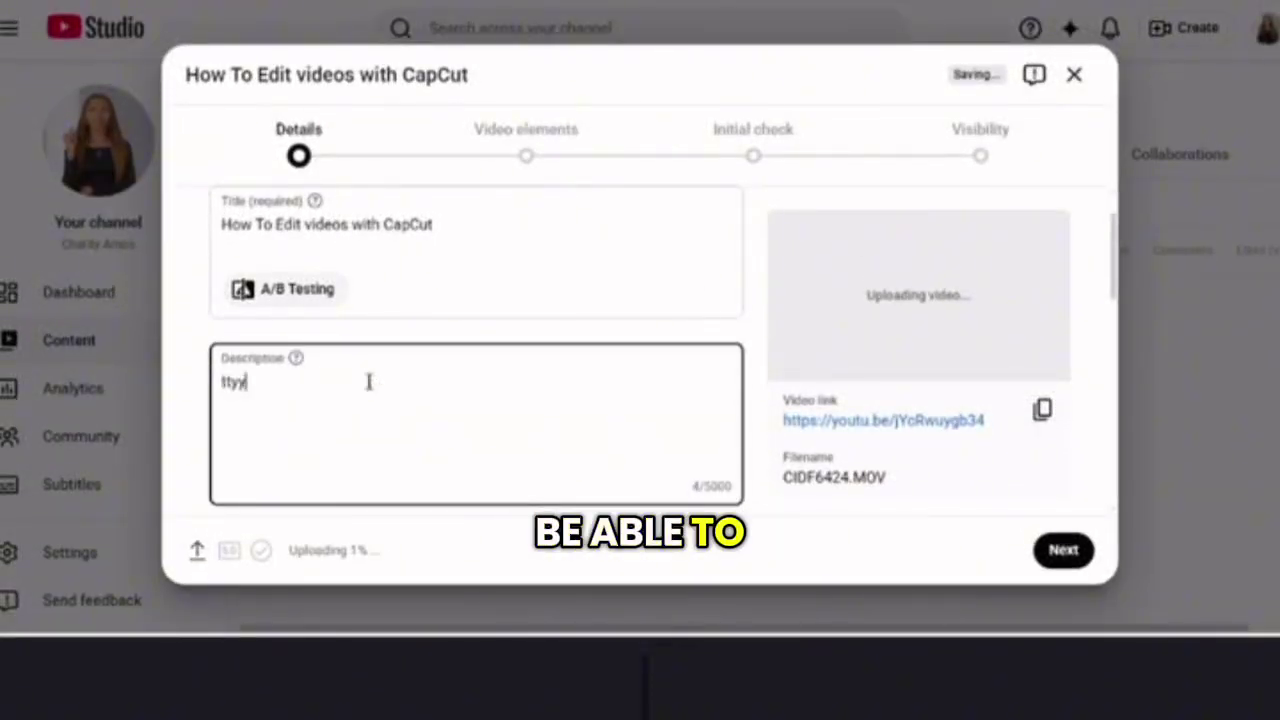
type("uuuu")
key("BackSpace")
key("BackSpace")
key("BackSpace")
key("BackSpace")
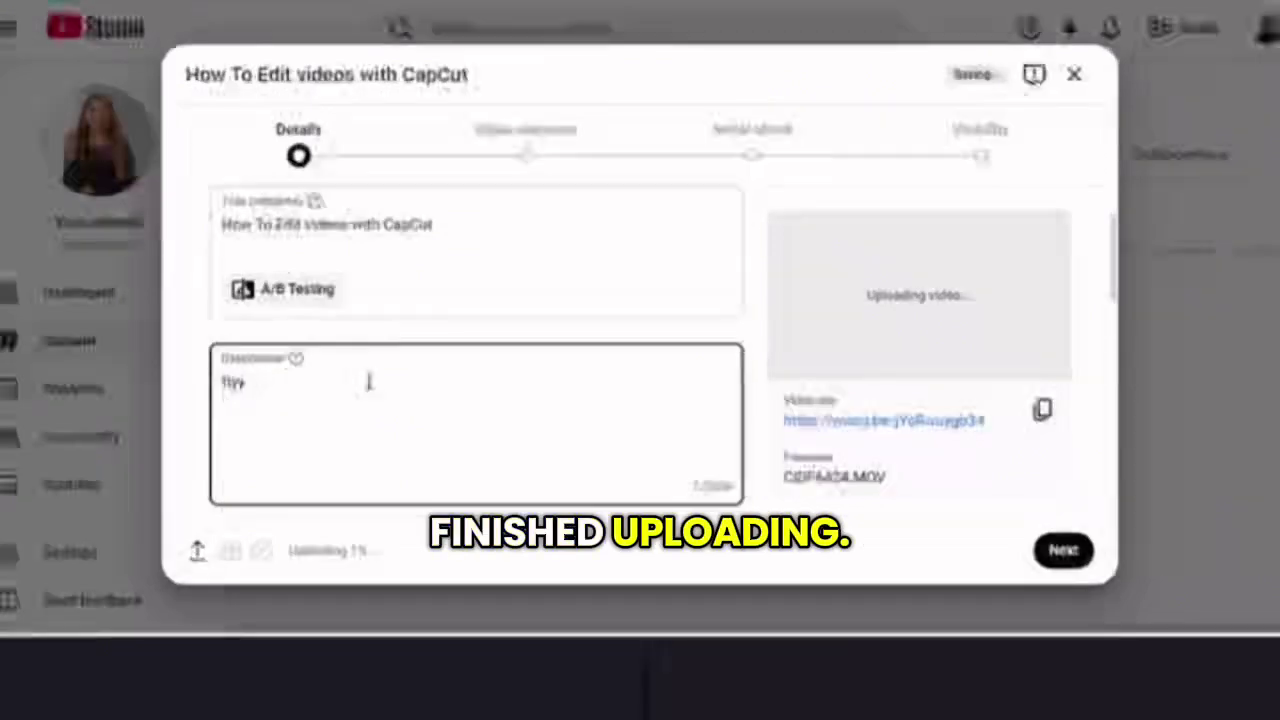
key("BackSpace")
key("BackSpace")
key("BackSpace")
key("BackSpace")
type("this")
type(" is")
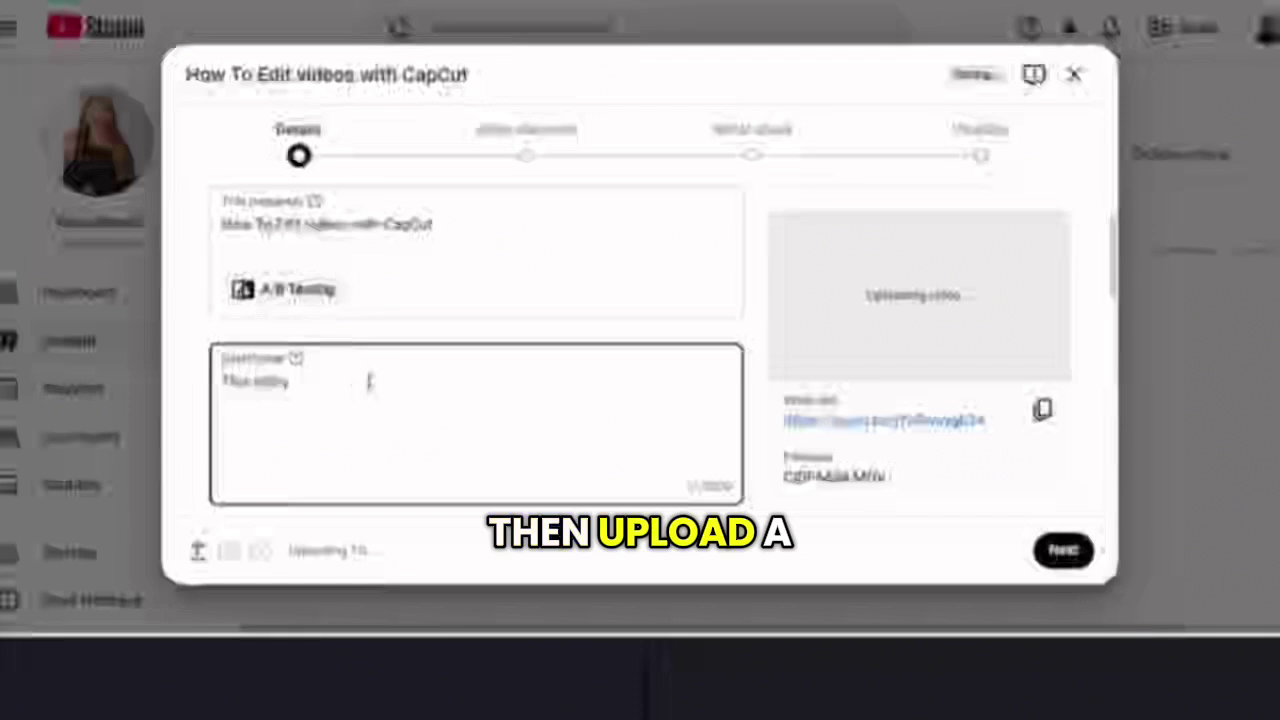
Step: Check the draft's thumbnail options, close its upload details and start uploading another video
scroll(369, 381, "down", 5)
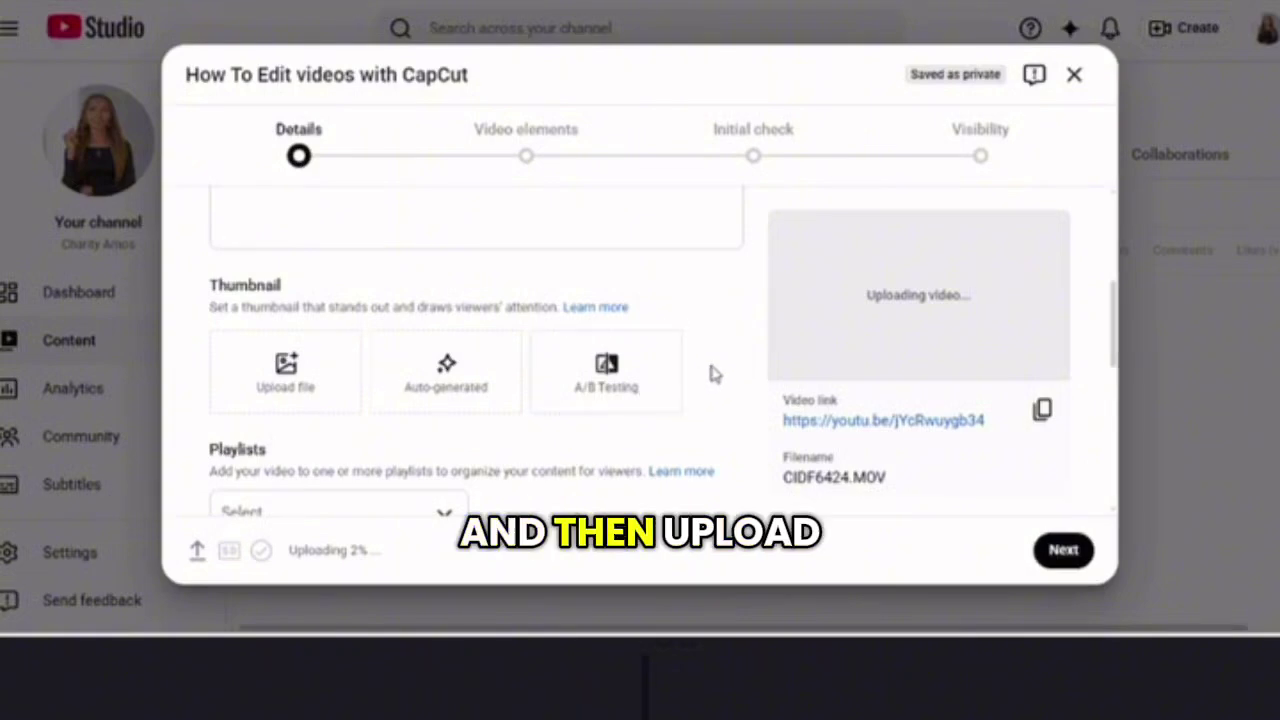
scroll(1100, 220, "up", 3)
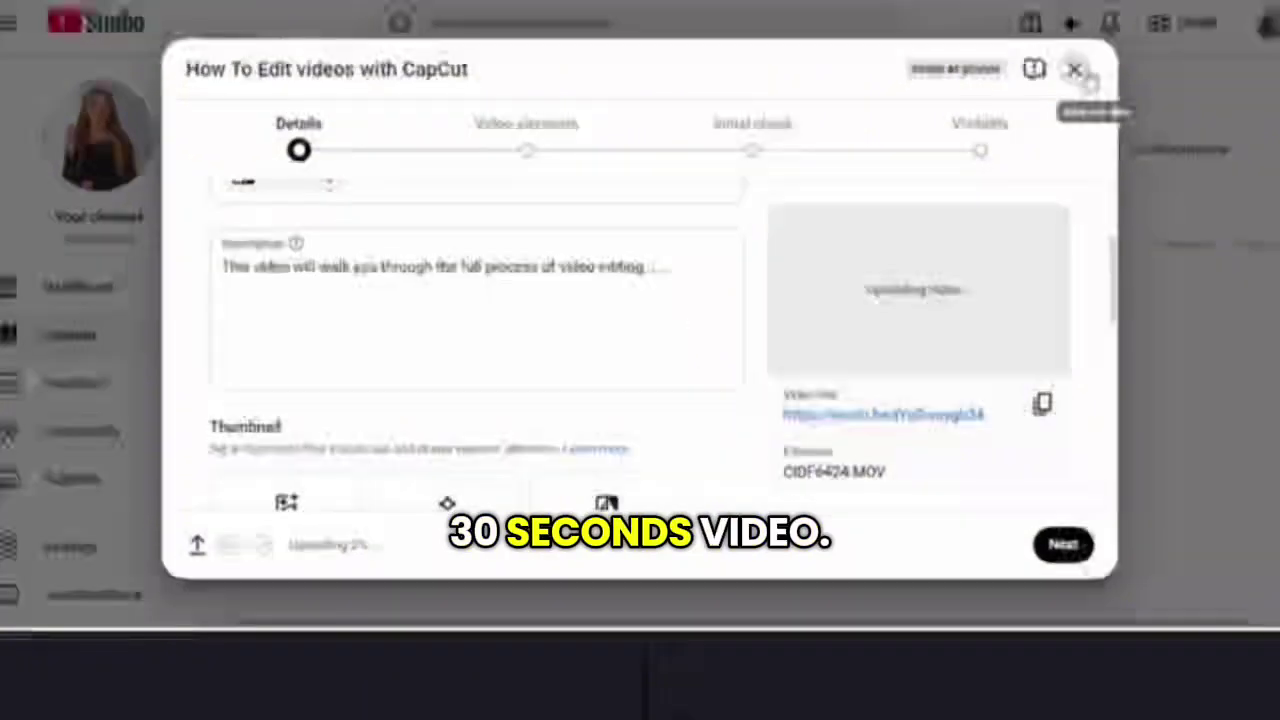
left_click(1075, 70)
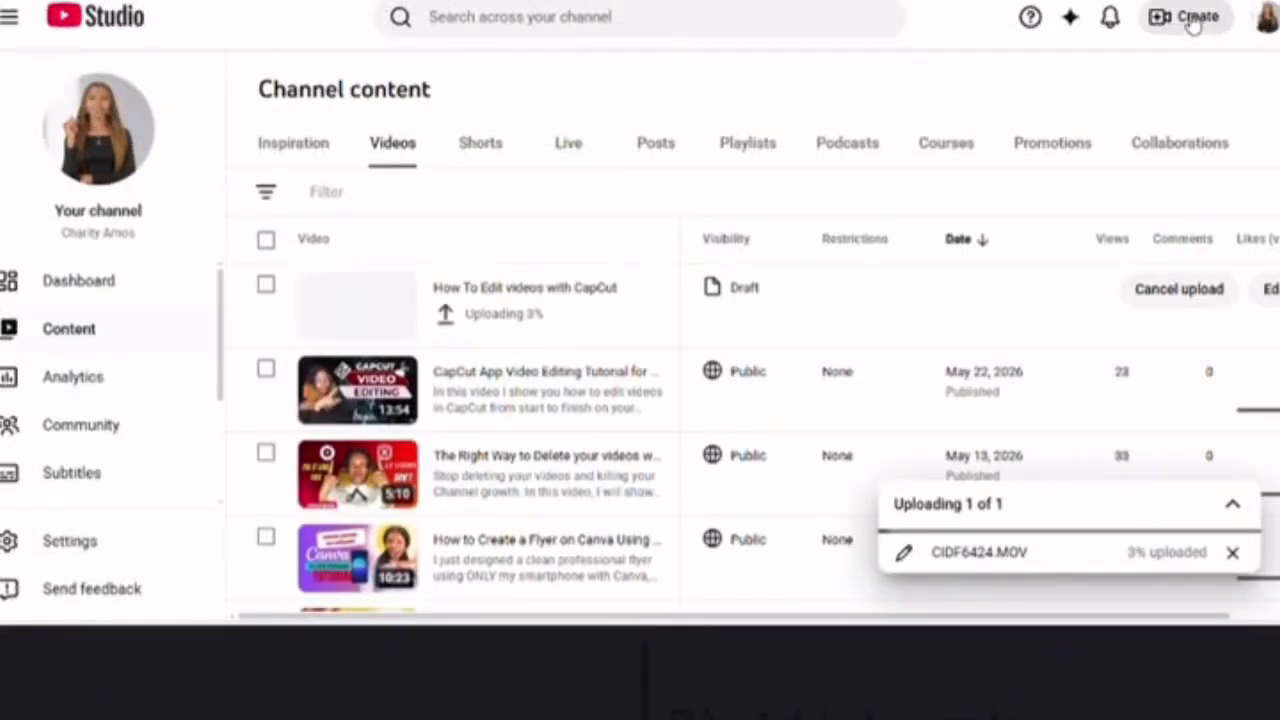
left_click(1192, 24)
left_click(1160, 62)
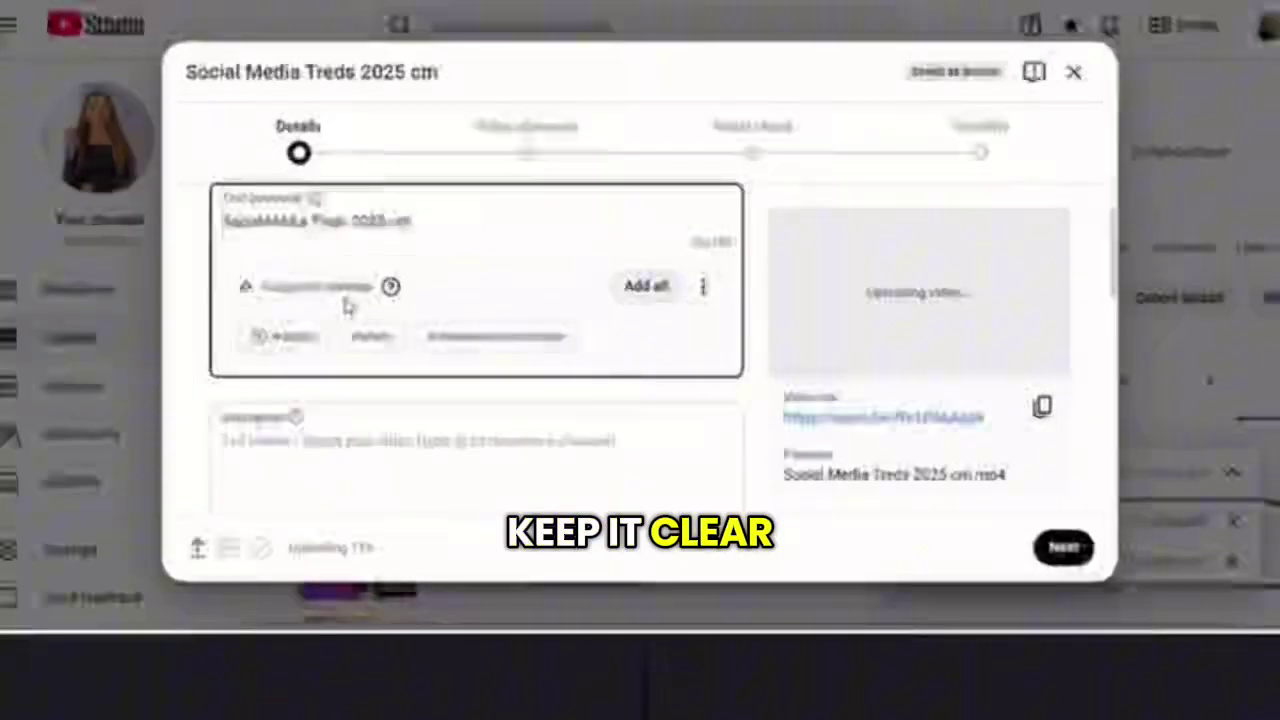
Step: Add #howto, #creativecontentcreator and #digitalskills to the title and enter the description "This video will show you the importamce of ......"
left_click(386, 340)
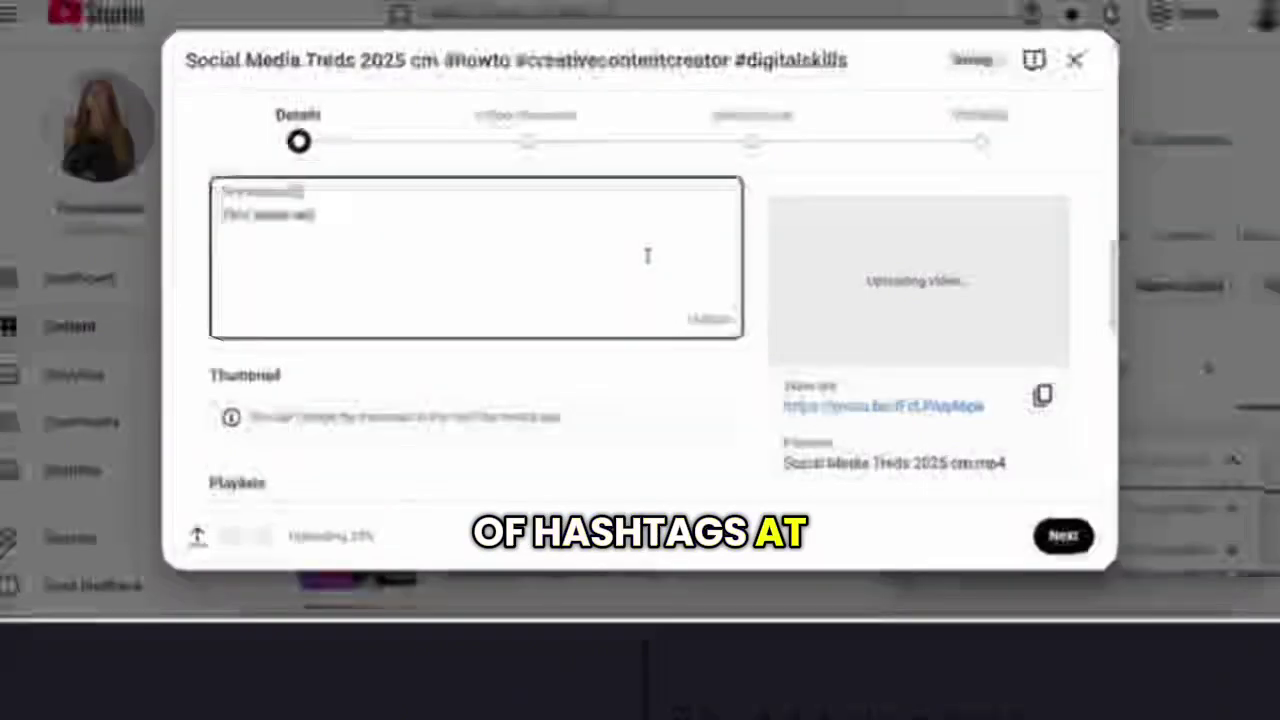
type("show you the importan")
type("ce ")
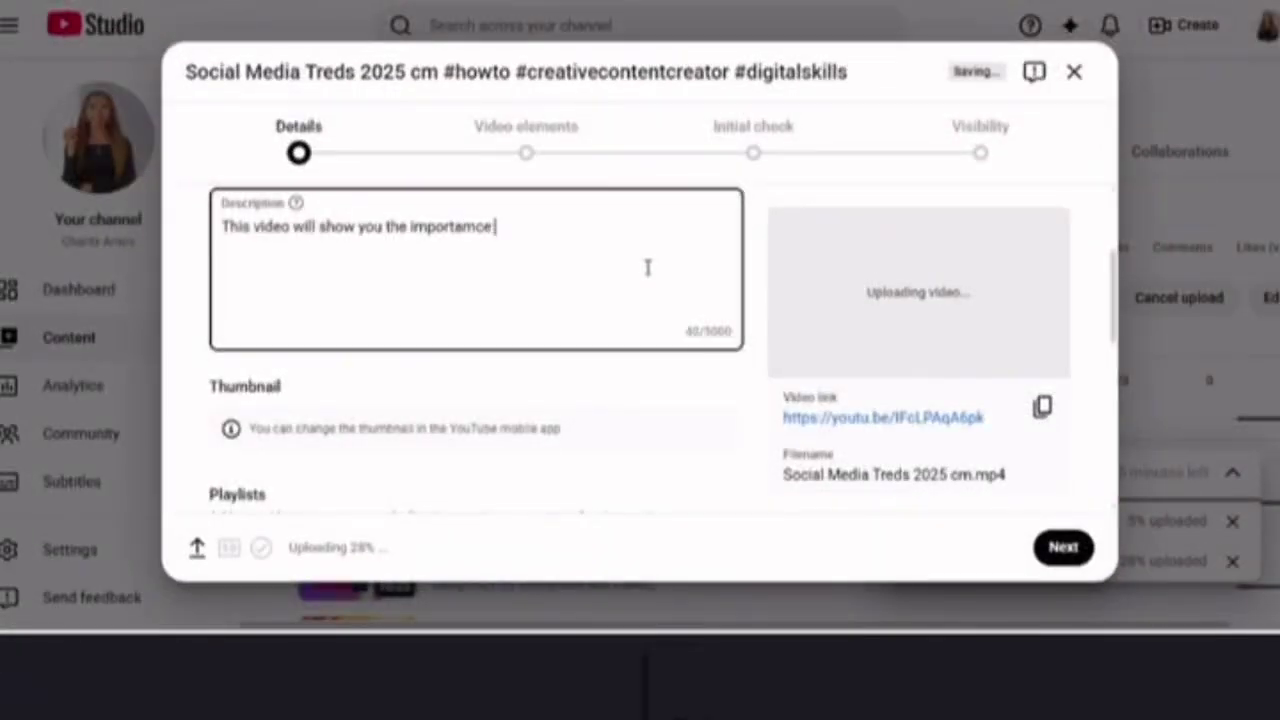
type("of ......")
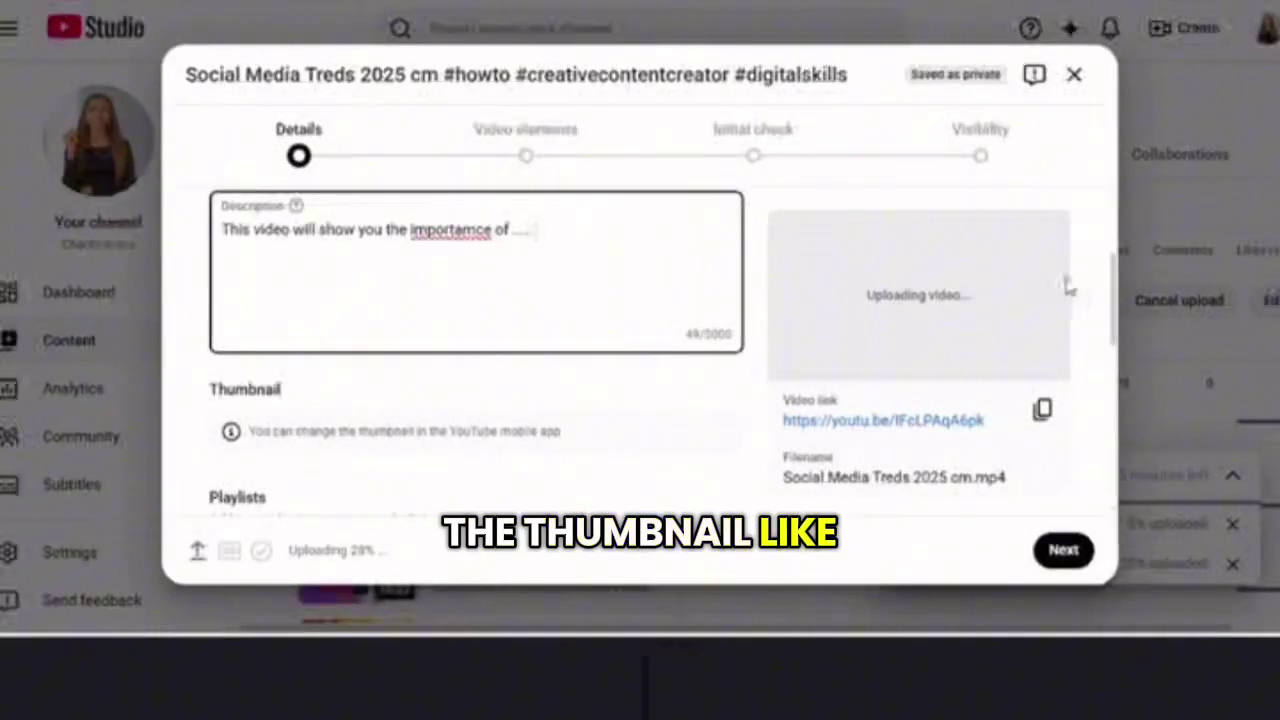
Step: Add the Social Media Treds 2025 cm video to the Creators Growth playlist
left_click_drag(1113, 289, 1113, 313)
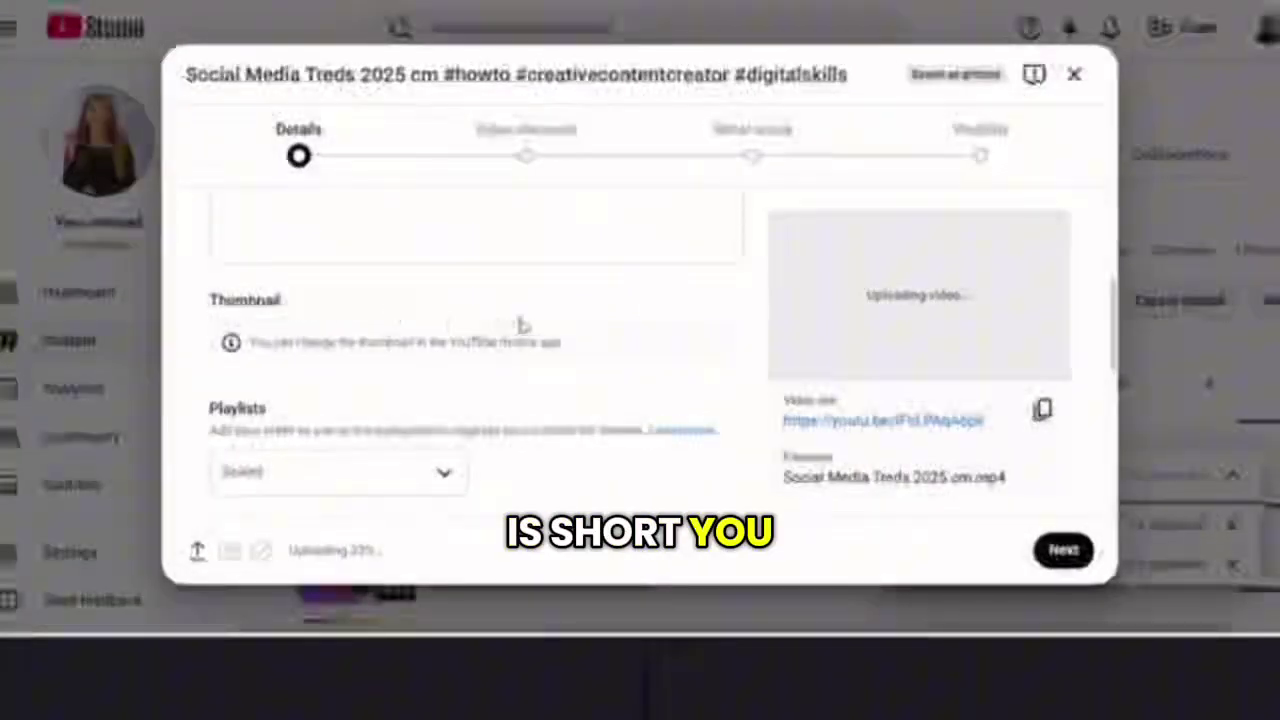
left_click_drag(1118, 360, 1113, 390)
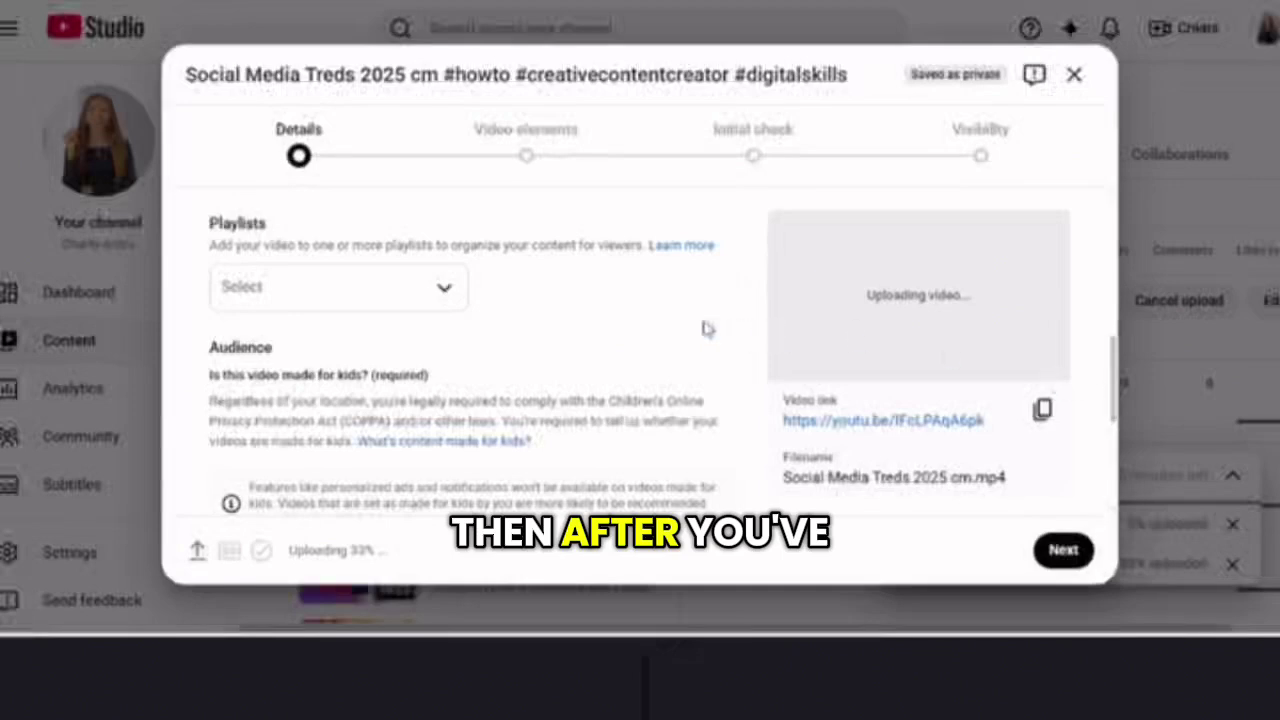
left_click(460, 292)
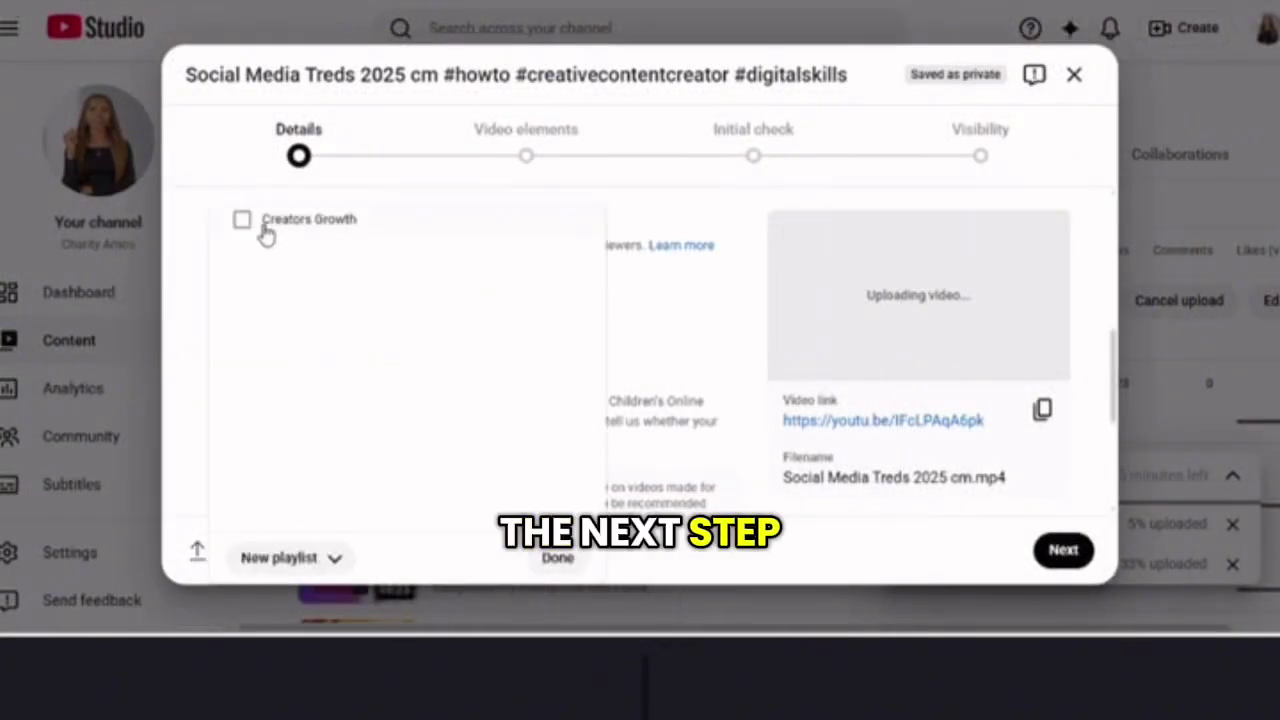
left_click(249, 223)
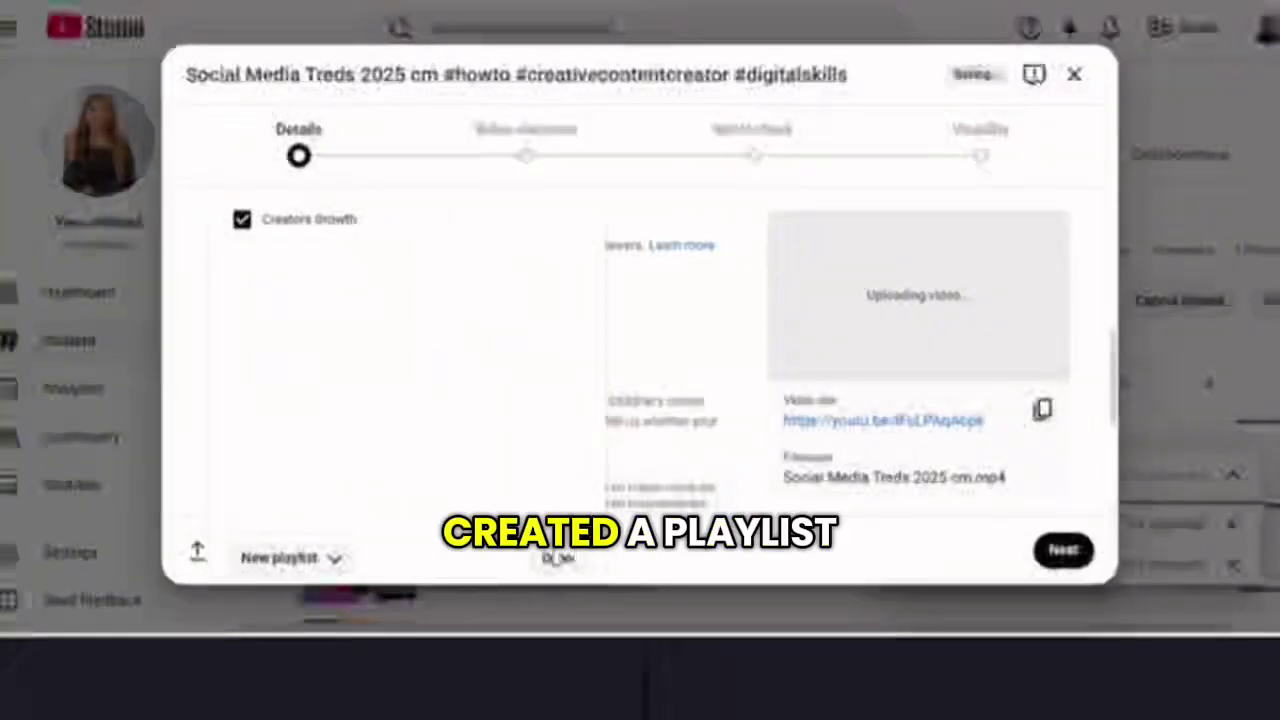
left_click(556, 557)
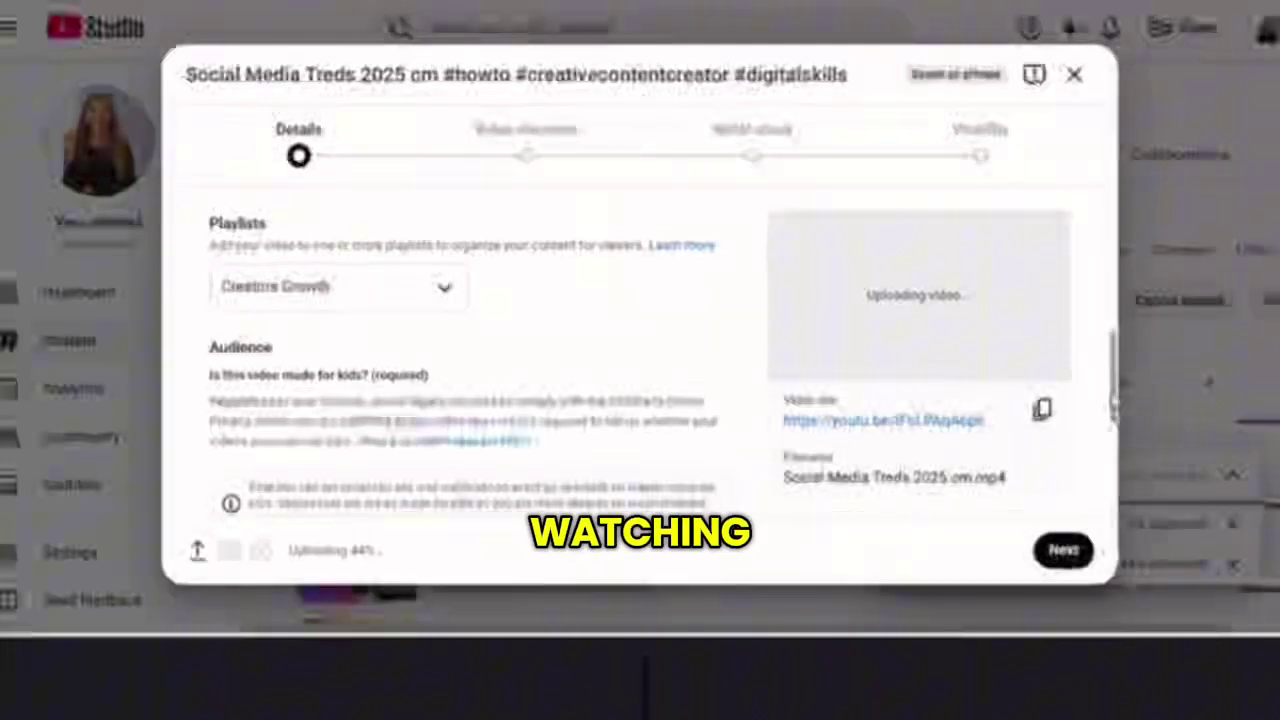
Step: Set the video's audience to "No, it's not made for kids"
scroll(1117, 430, "down", 1)
scroll(1117, 430, "down", 3)
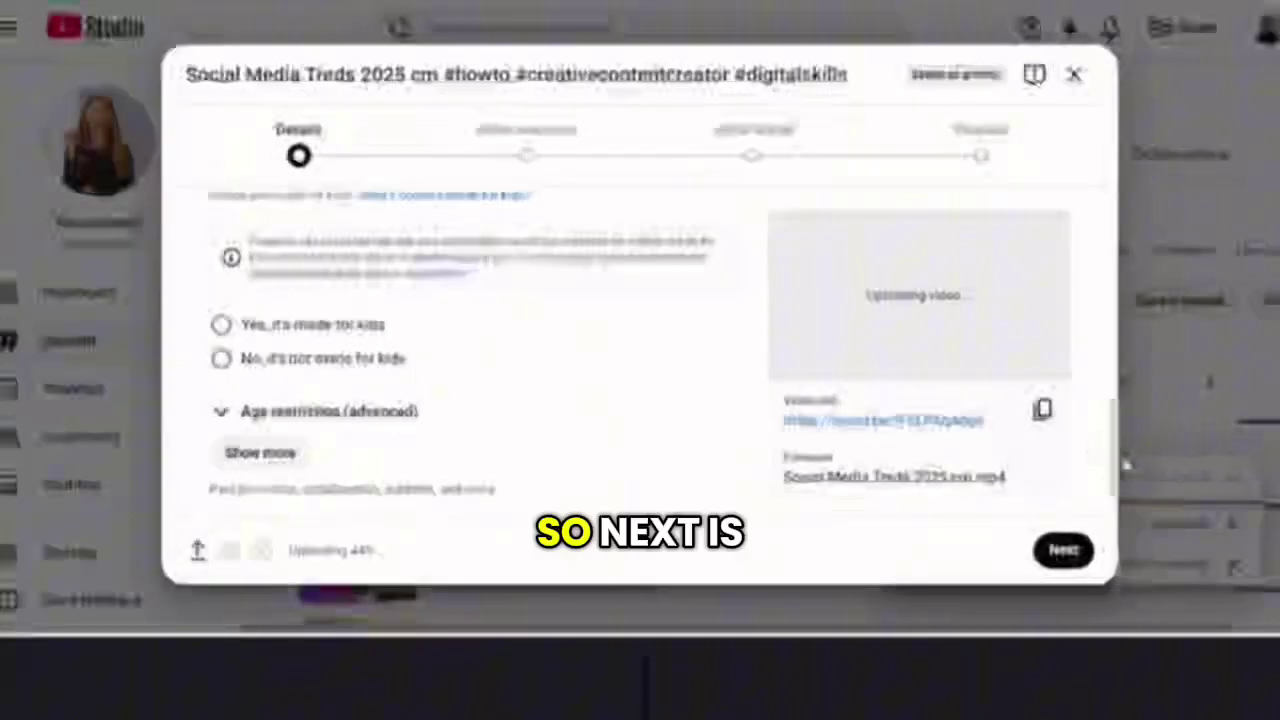
scroll(1110, 430, "up", 2)
scroll(1110, 430, "up", 1)
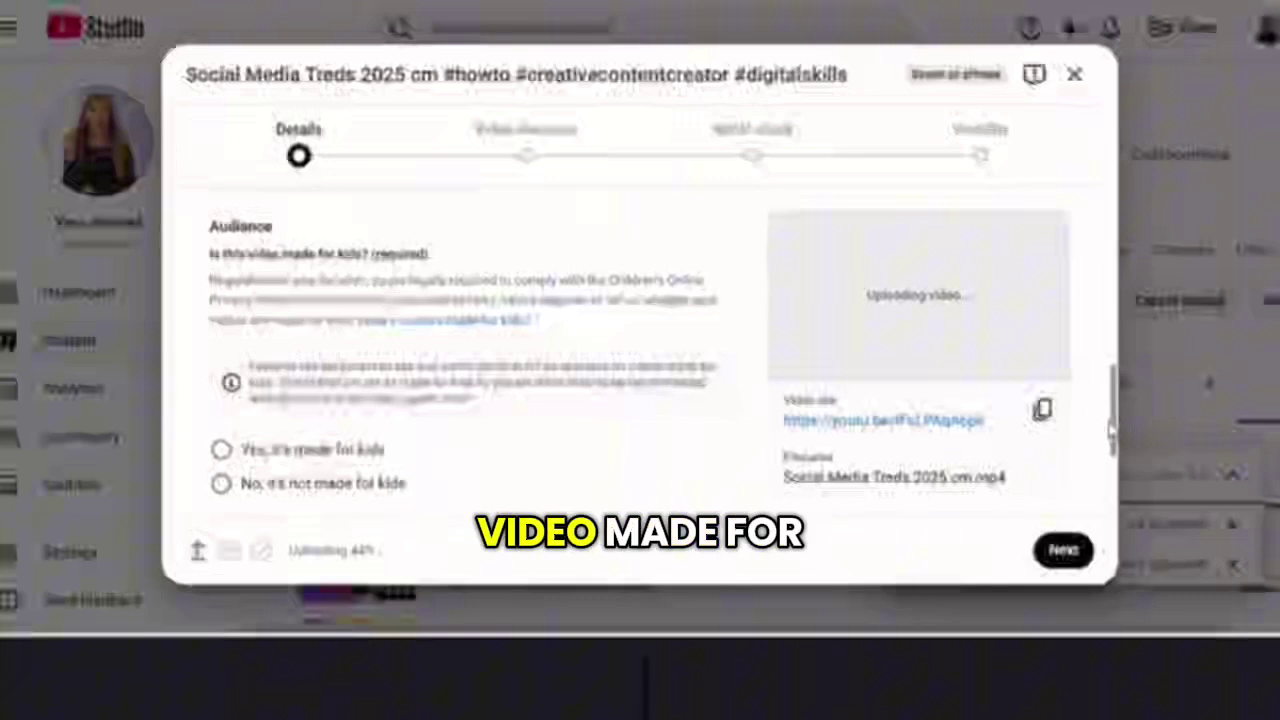
scroll(1110, 433, "down", 1)
scroll(1110, 433, "down", 3)
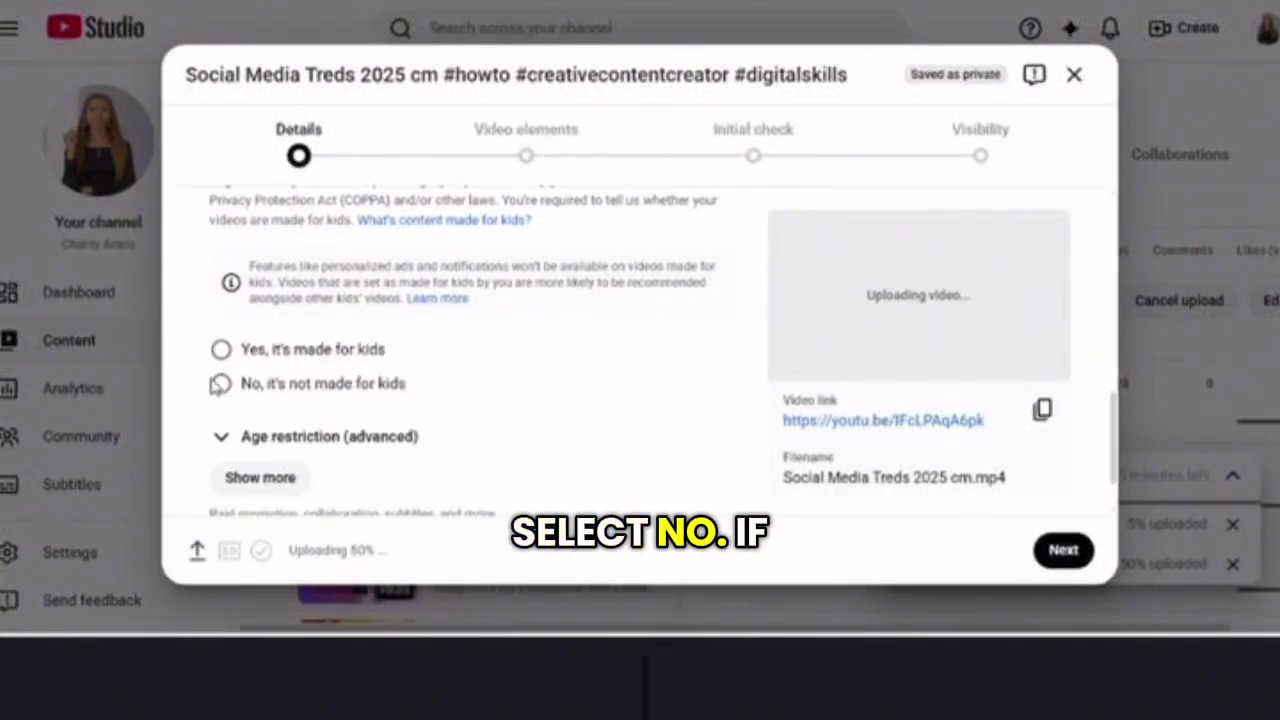
left_click(222, 385)
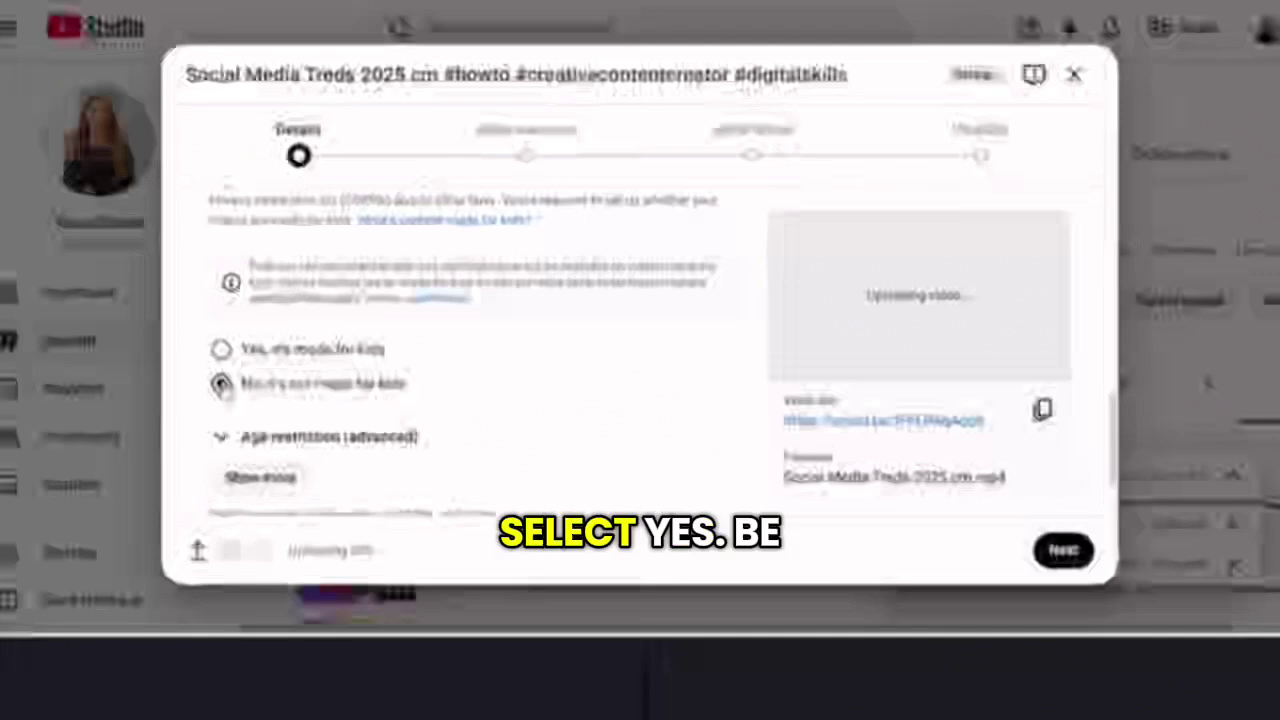
Step: Expand the additional video details and answer Yes to the altered content question
left_click(262, 478)
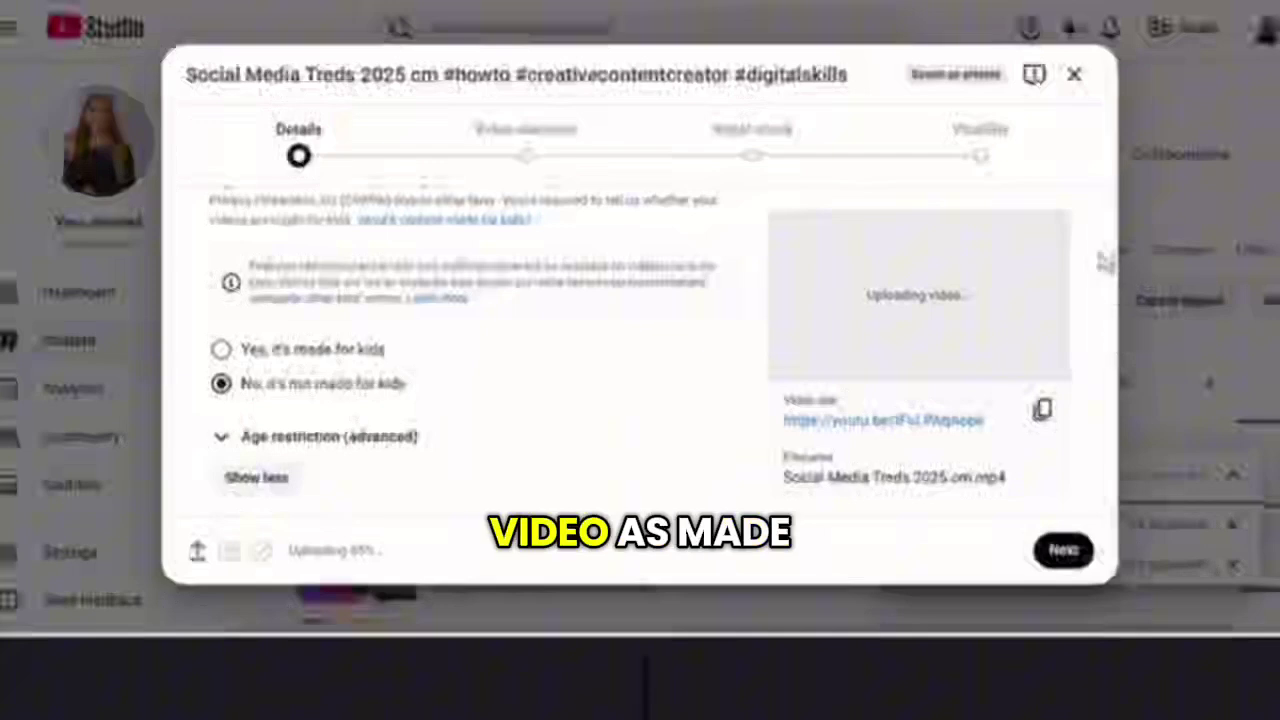
left_click_drag(1113, 268, 1114, 293)
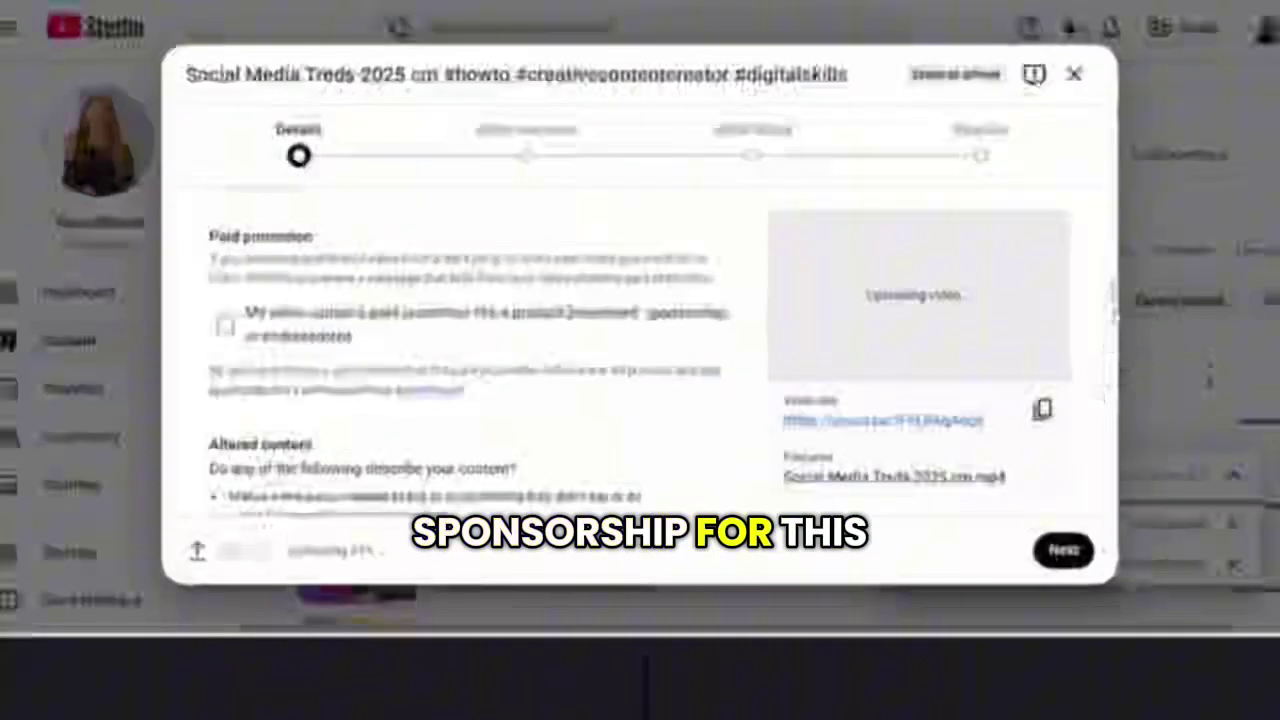
scroll(1113, 300, "down", 3)
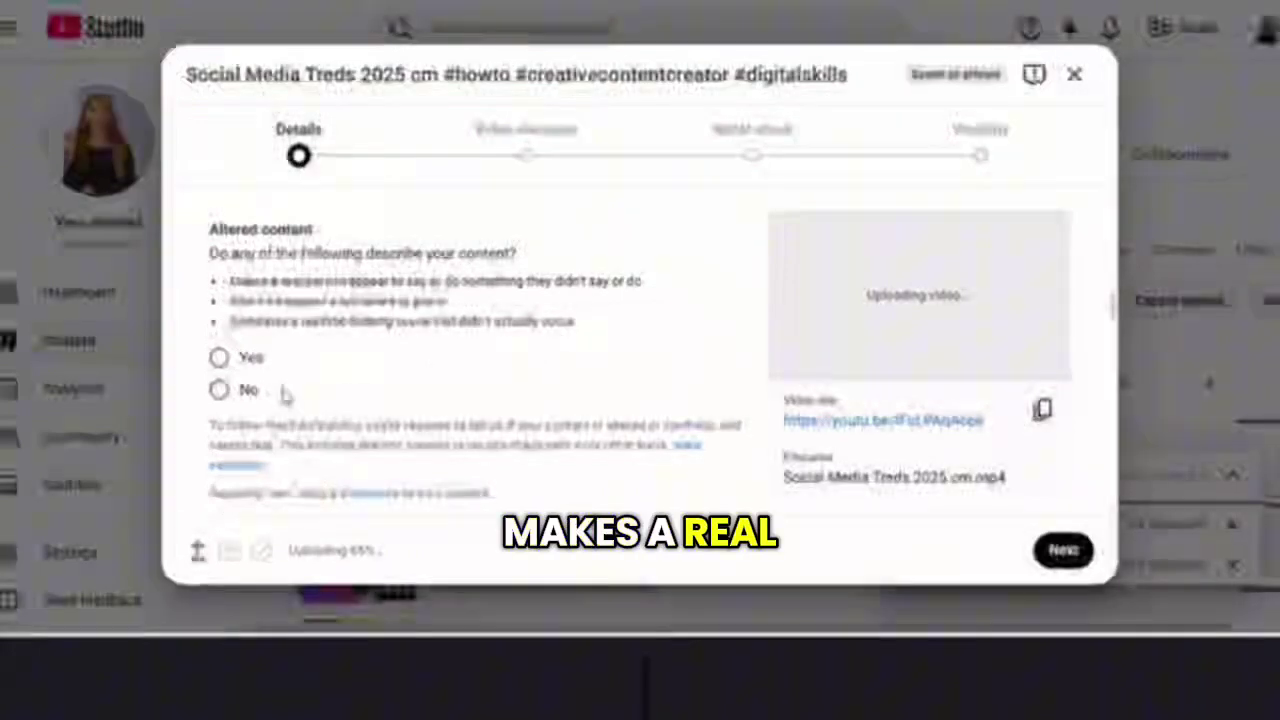
left_click(219, 359)
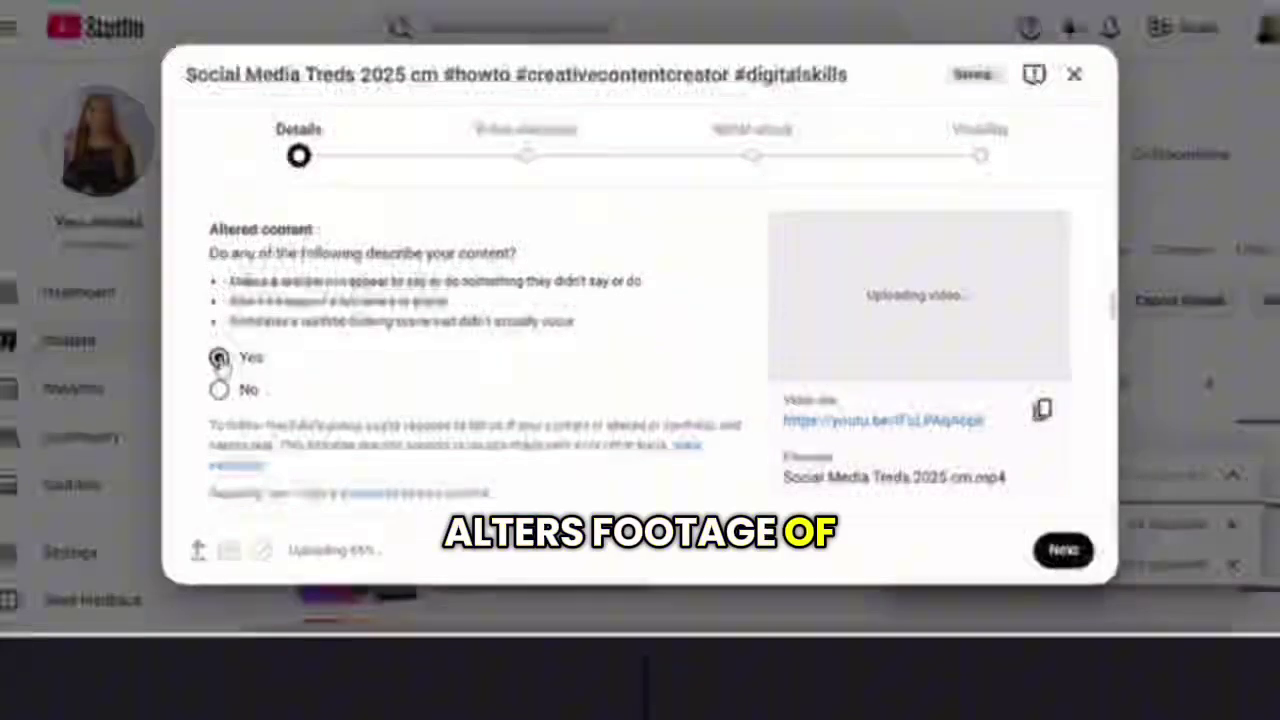
Step: Change the altered content answer to No and review the automatic chapters and featured places options
left_click(220, 390)
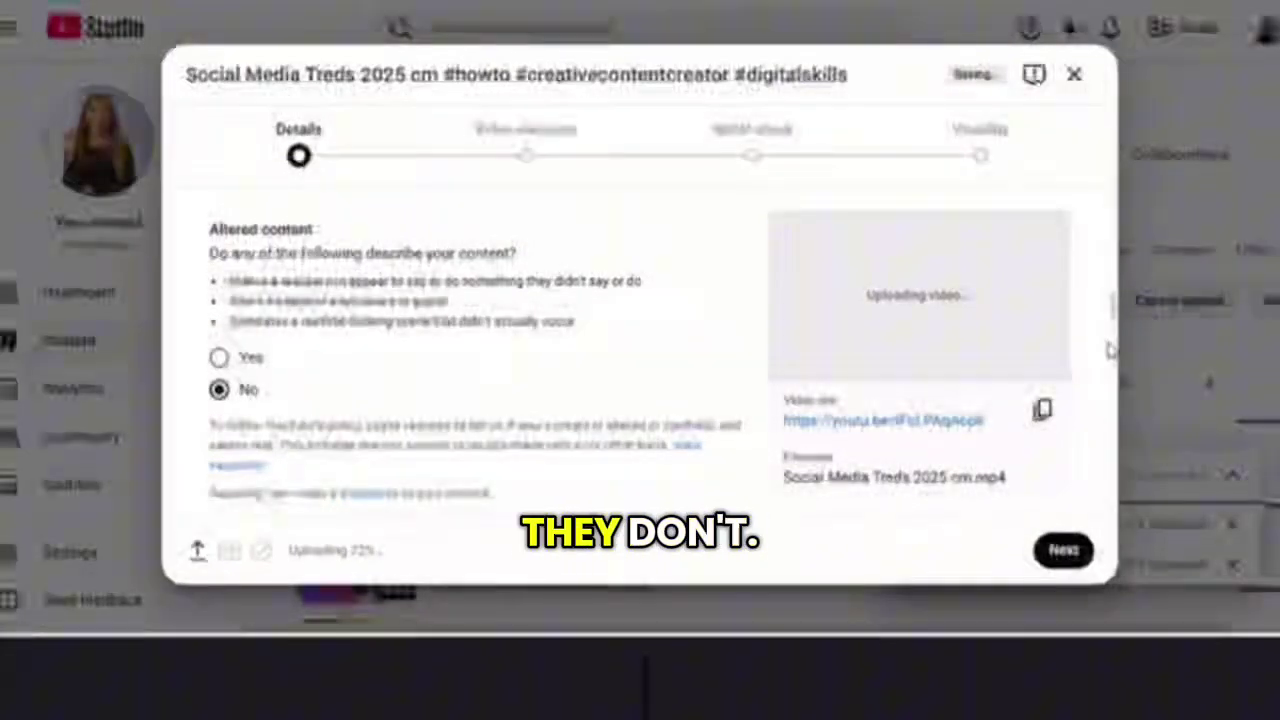
scroll(1105, 325, "down", 3)
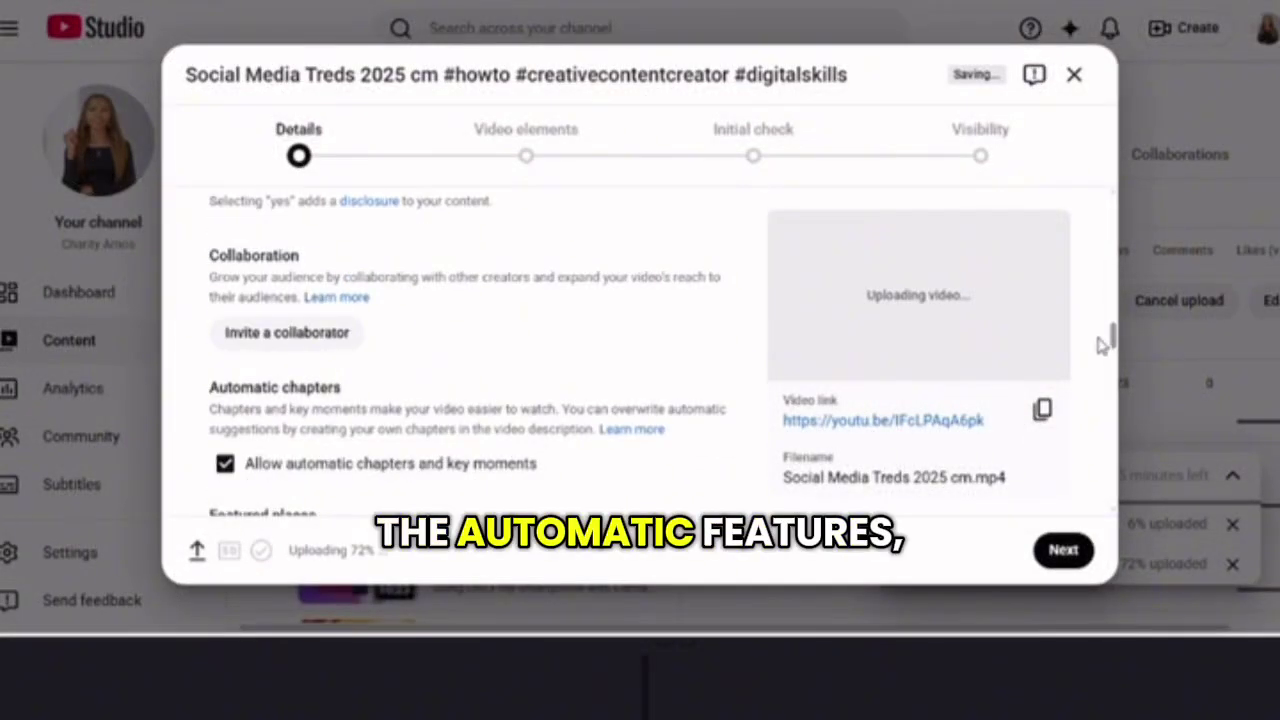
scroll(1102, 345, "down", 1)
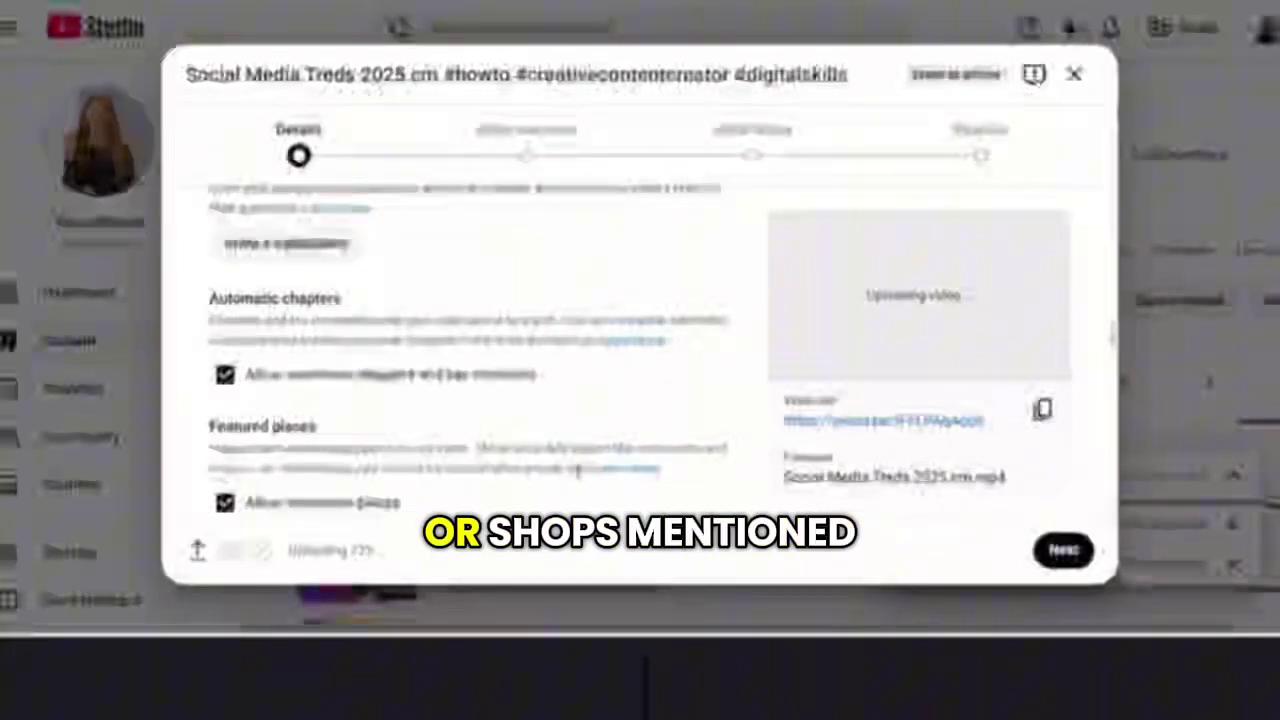
left_click_drag(1115, 340, 1120, 362)
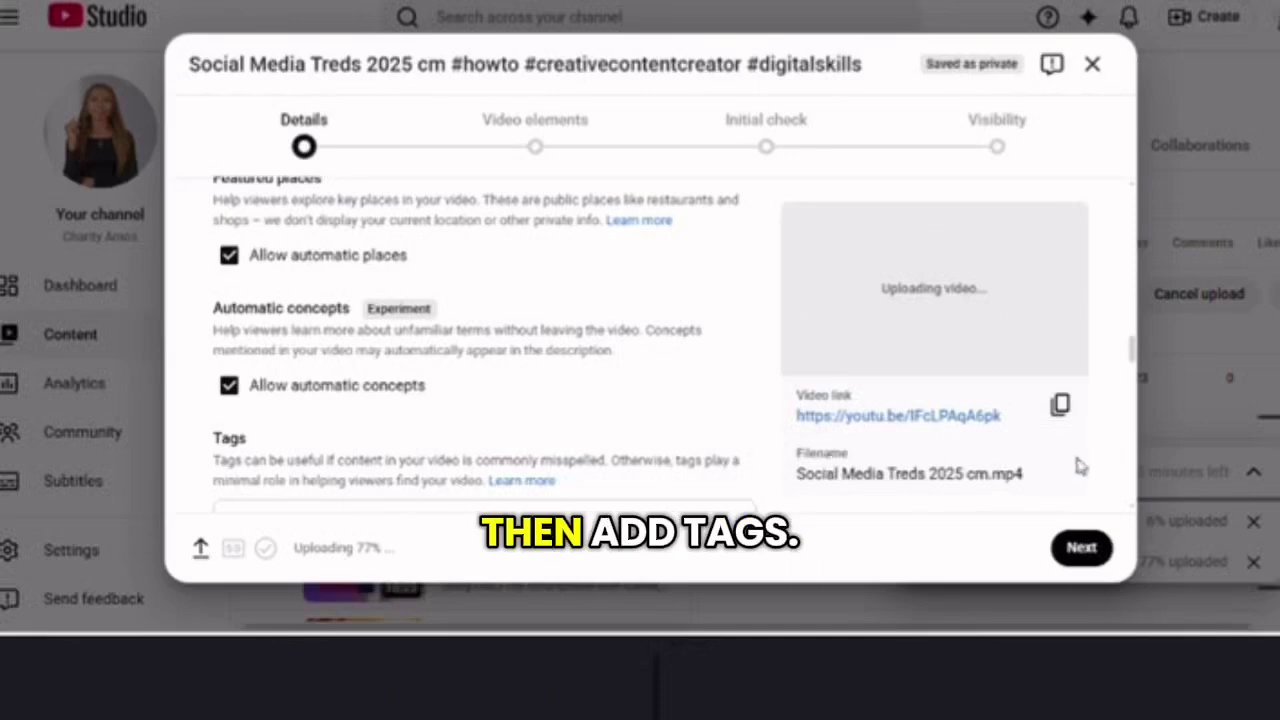
Step: Add the tags #social and #skills to the video
scroll(1118, 355, "down", 3)
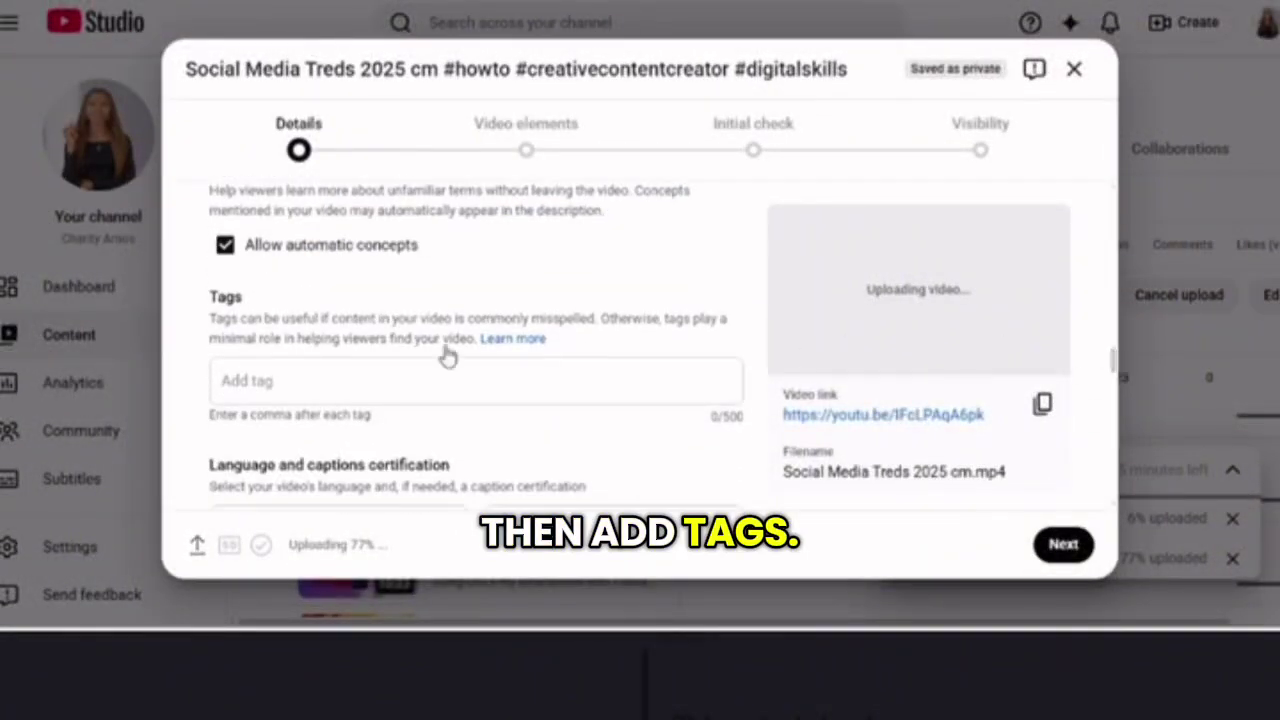
left_click(372, 386)
type("#social,#sk")
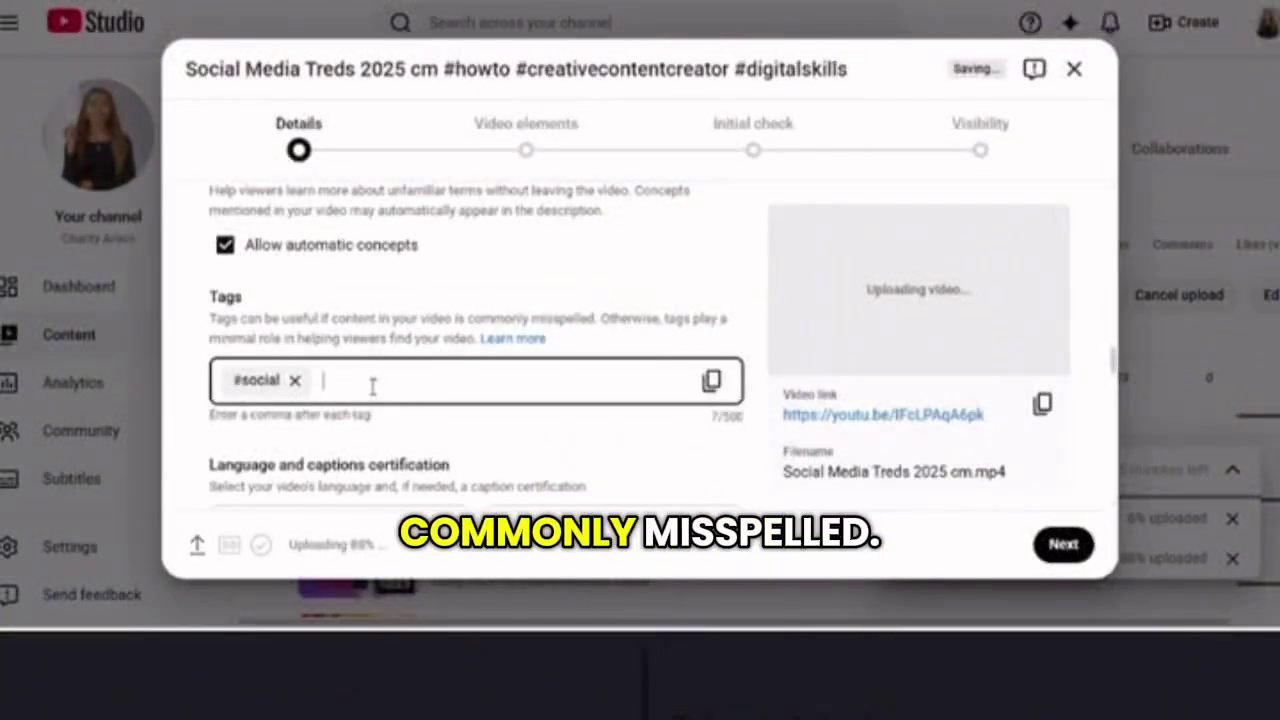
type("ills,")
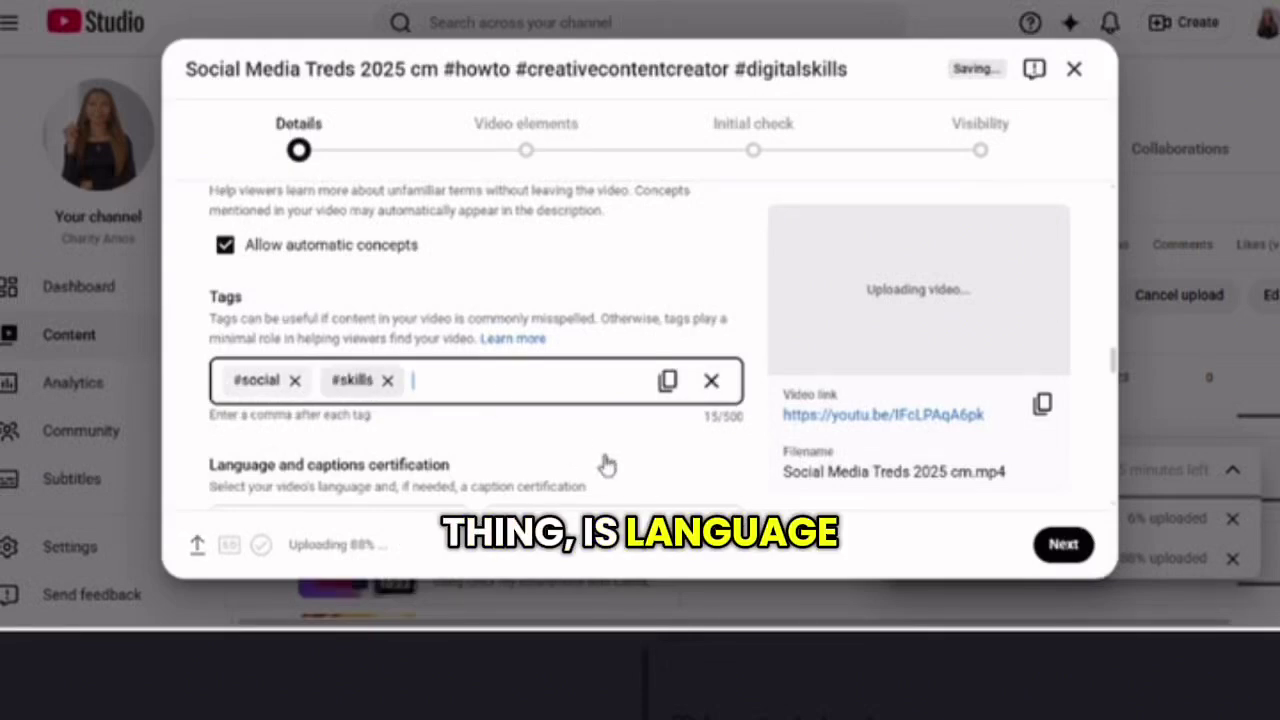
Step: Set the video language to English in the language and captions certification section
scroll(622, 405, "down", 3)
scroll(622, 405, "up", 1)
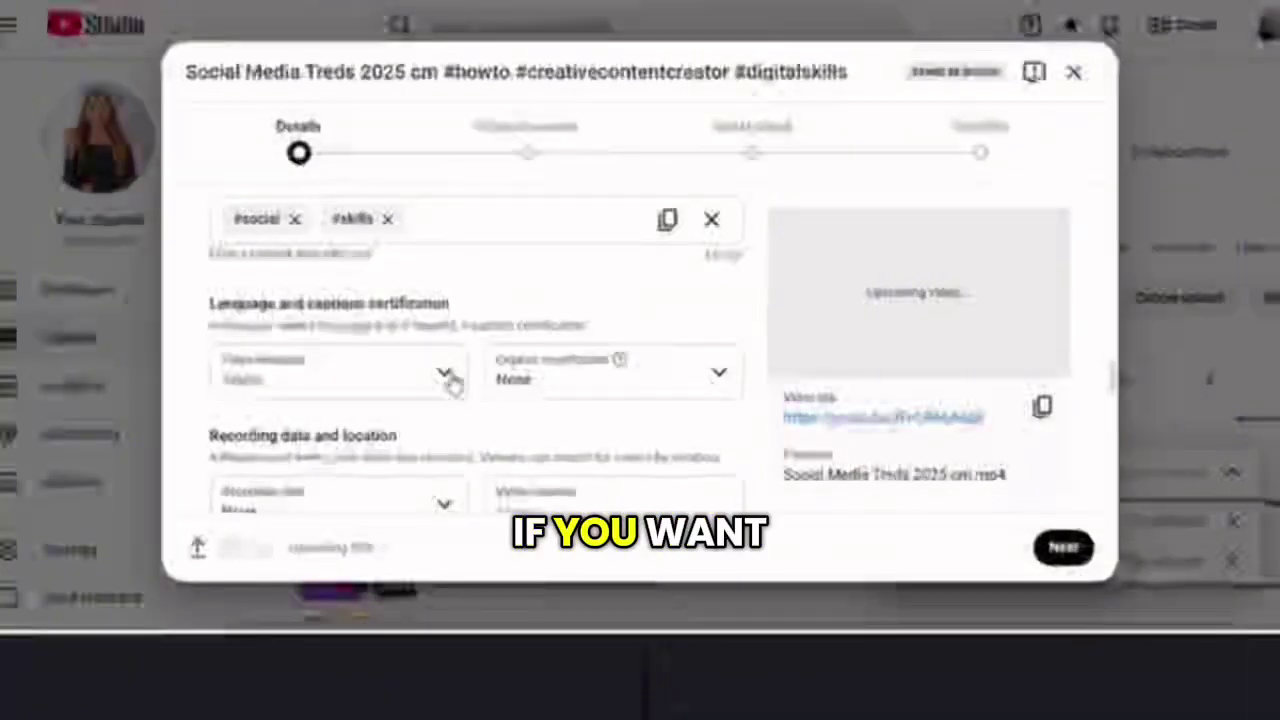
left_click(447, 377)
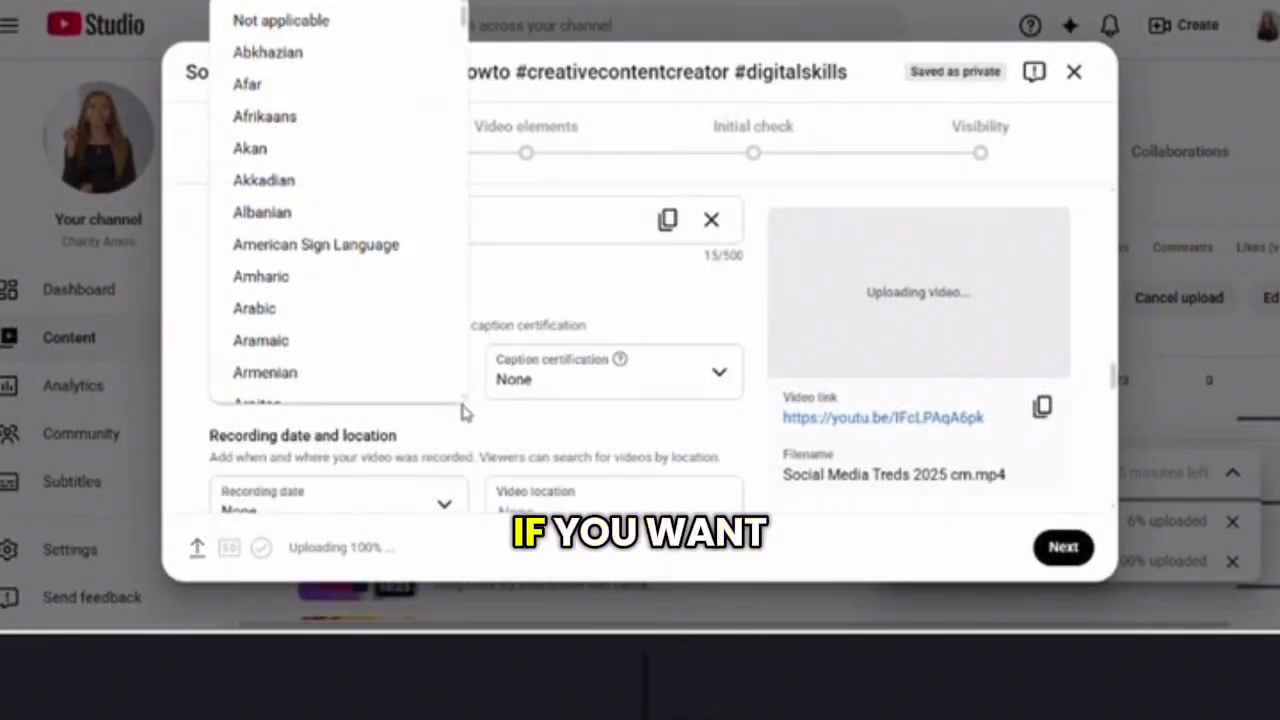
scroll(463, 400, "down", 15)
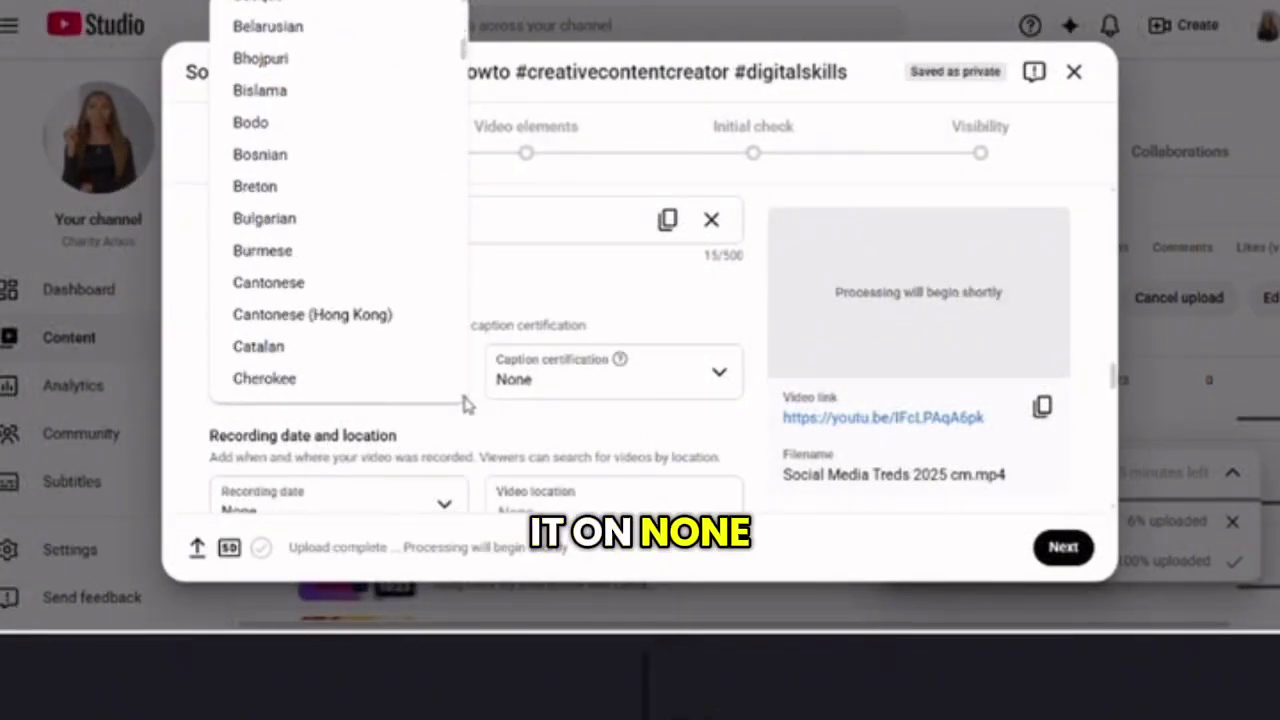
scroll(465, 400, "down", 5)
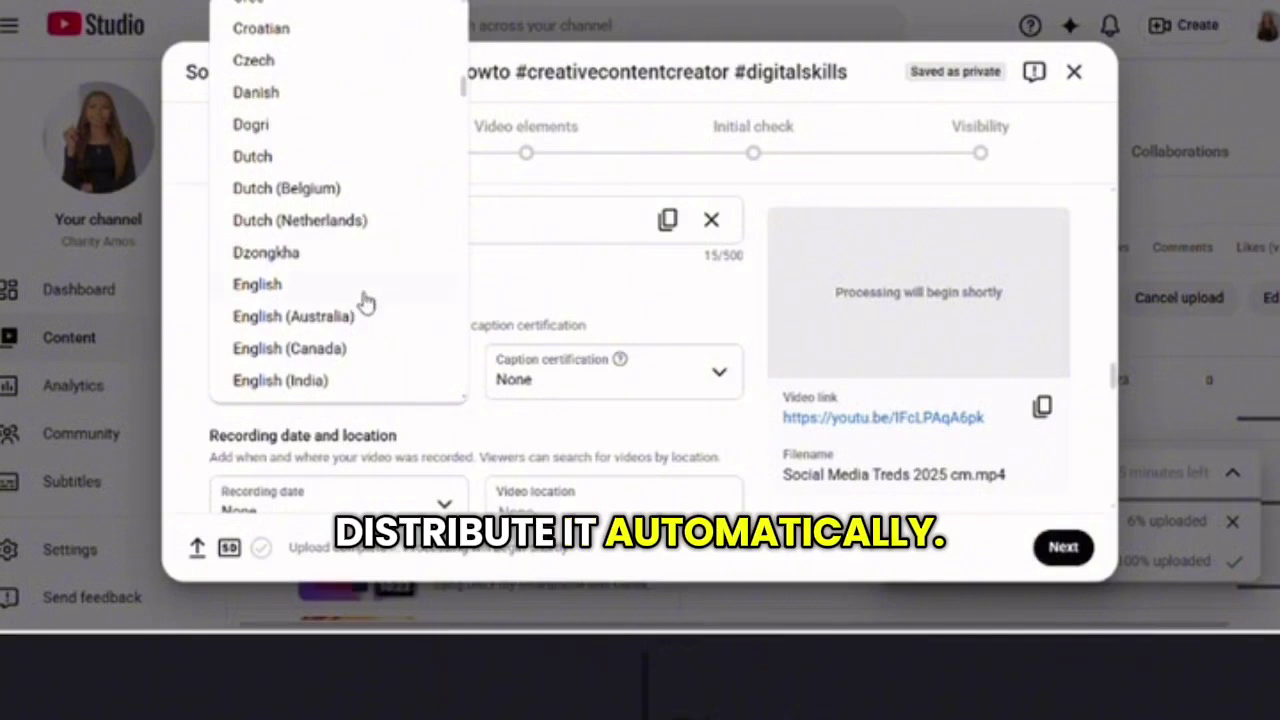
left_click(362, 296)
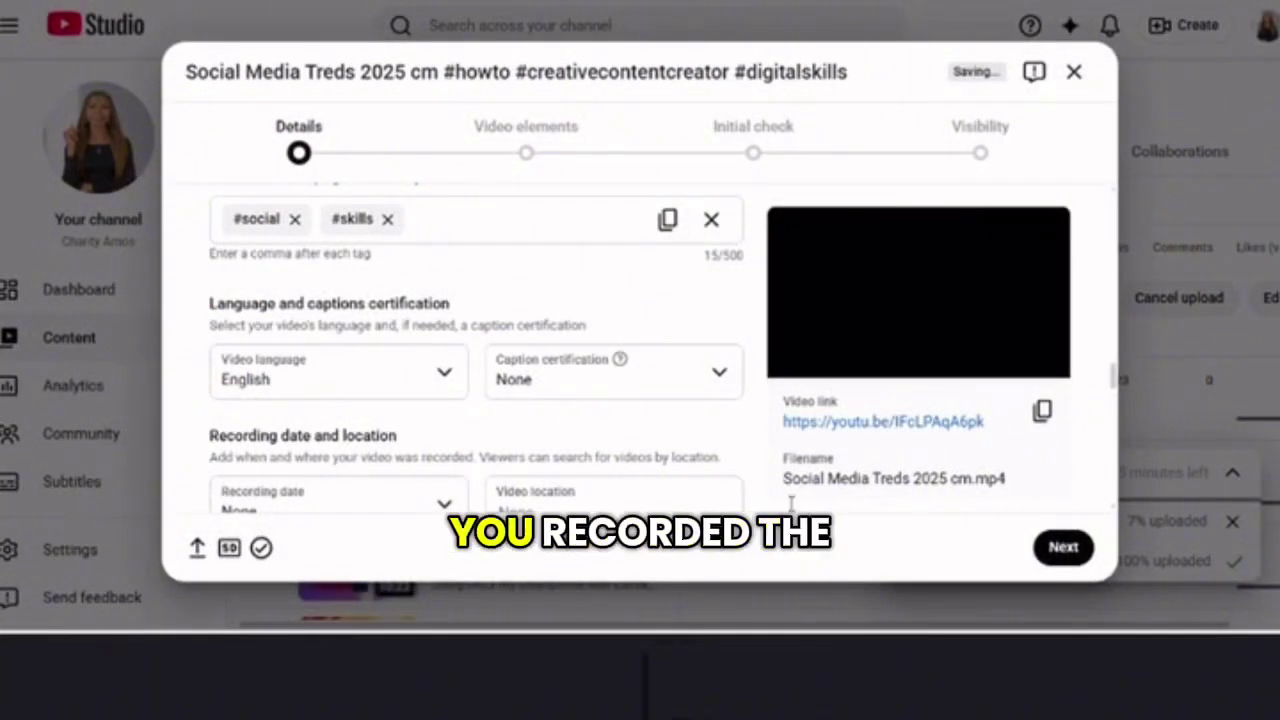
Step: Set the recording date to May 22, 2026 and the video location to Lagos
scroll(1120, 374, "down", 3)
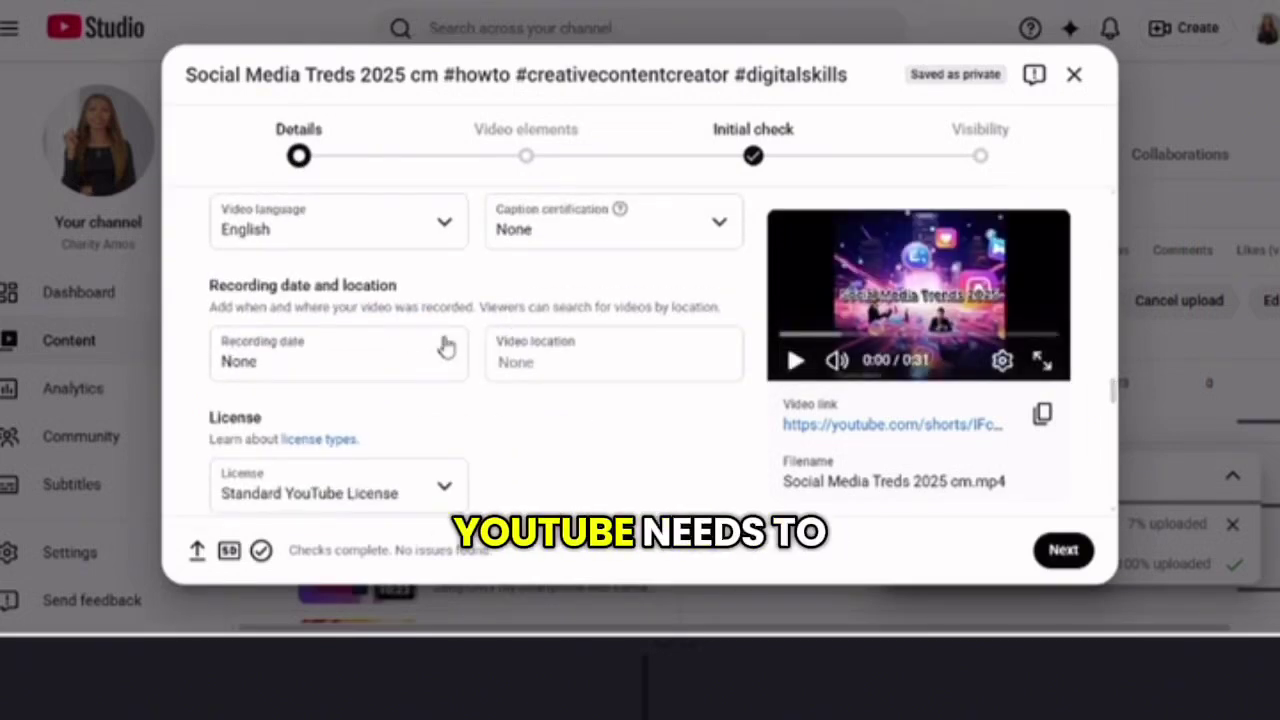
left_click(455, 362)
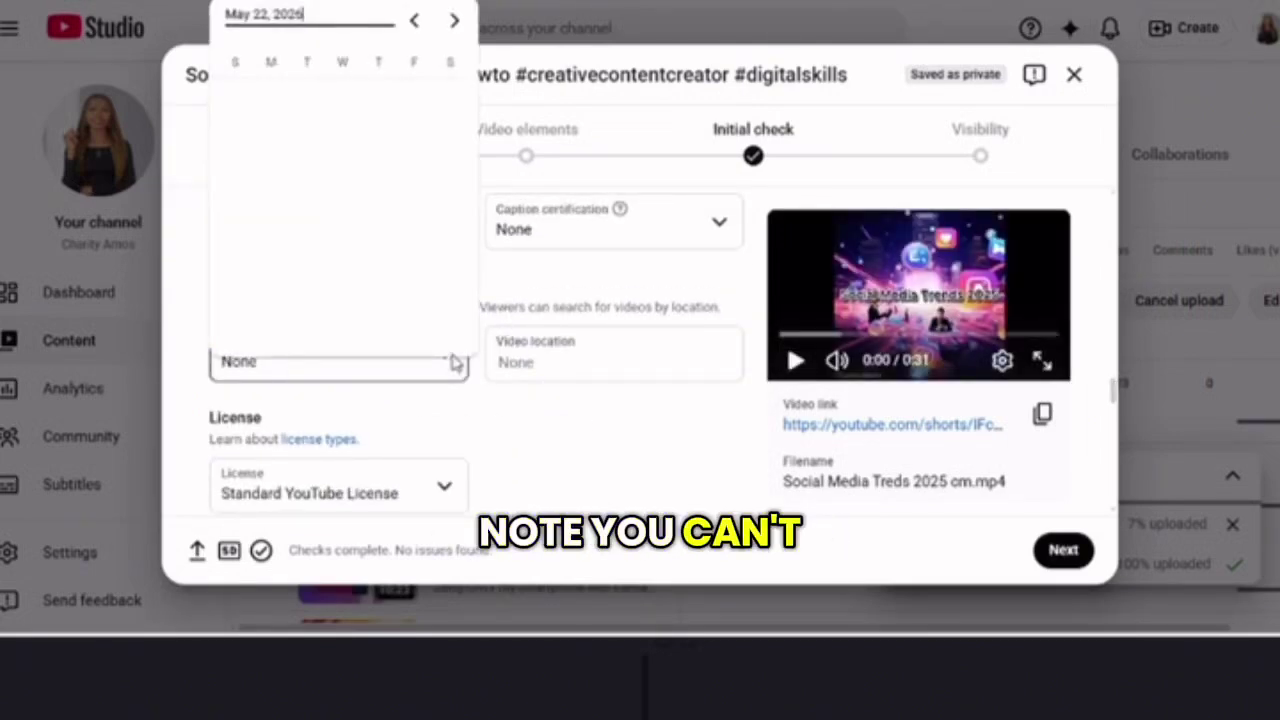
left_click(414, 266)
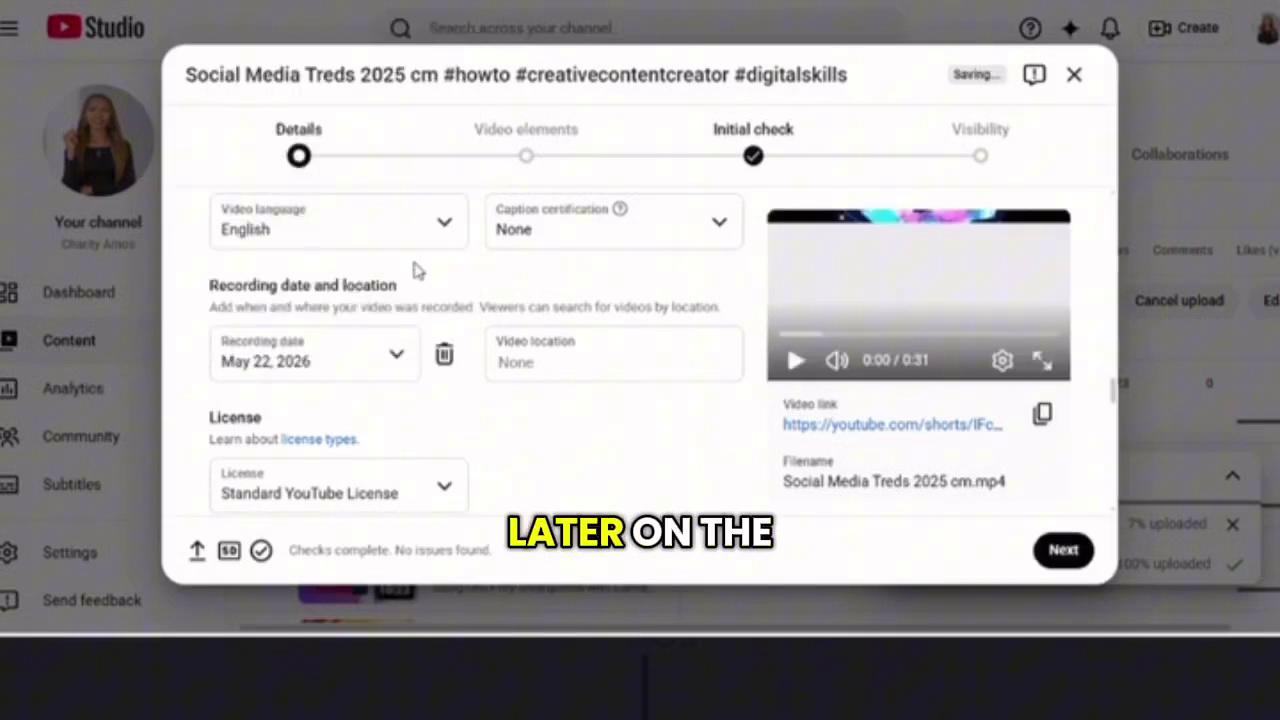
left_click(551, 358)
type("L")
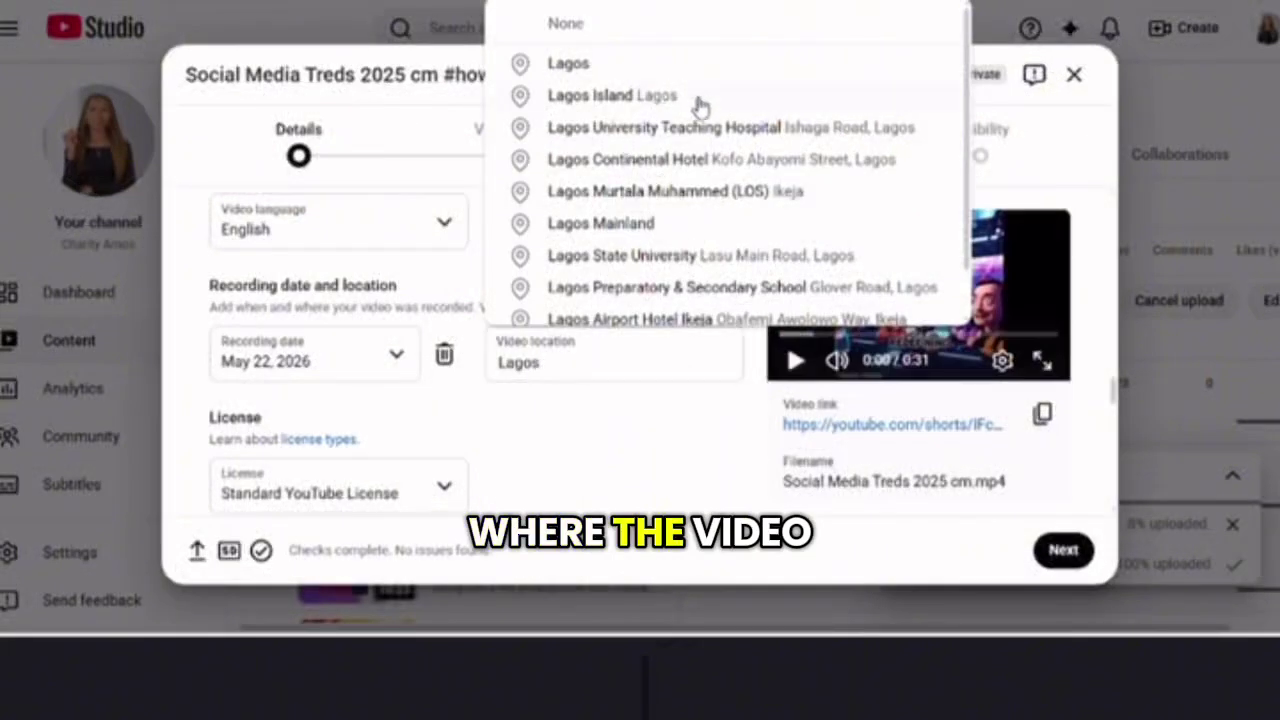
type("agos")
left_click(720, 66)
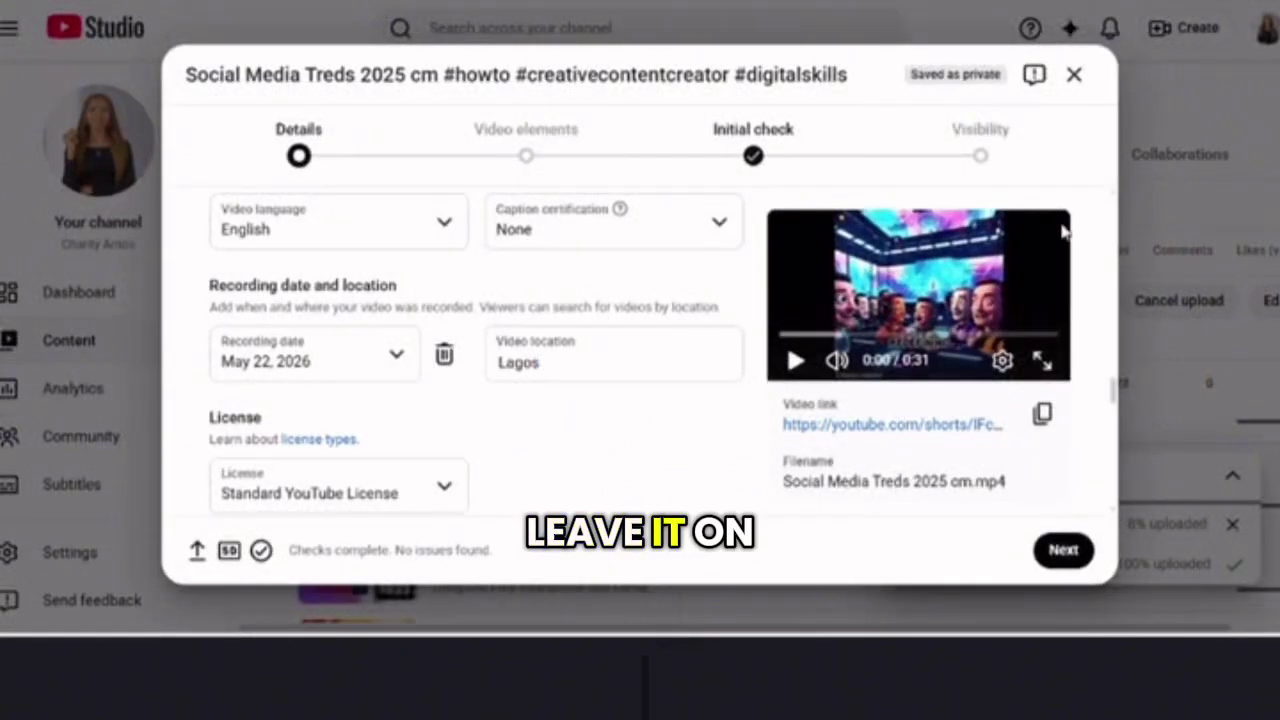
Step: Choose Education as the video's category and set its type to How-to
mouse_move(1113, 385)
left_mouse_down()
mouse_move(1115, 408)
mouse_move(1111, 397)
left_mouse_up()
left_click(548, 285)
left_click(590, 368)
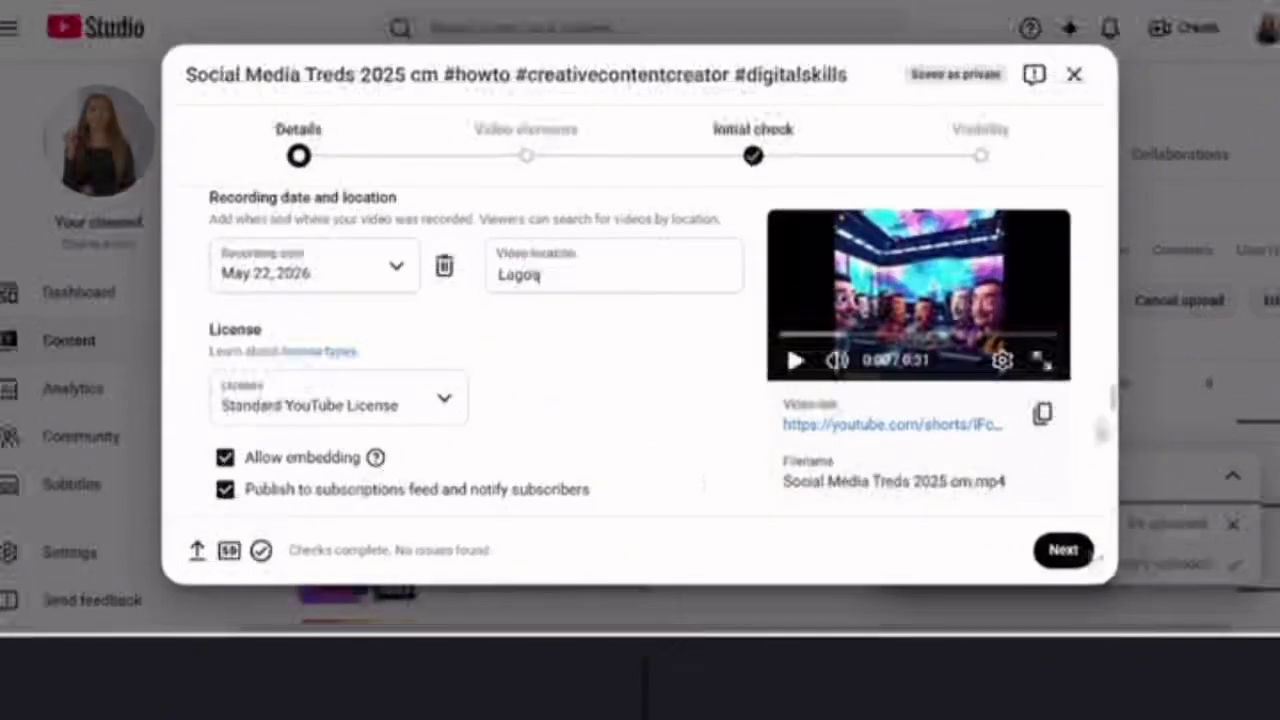
scroll(1111, 406, "down", 3)
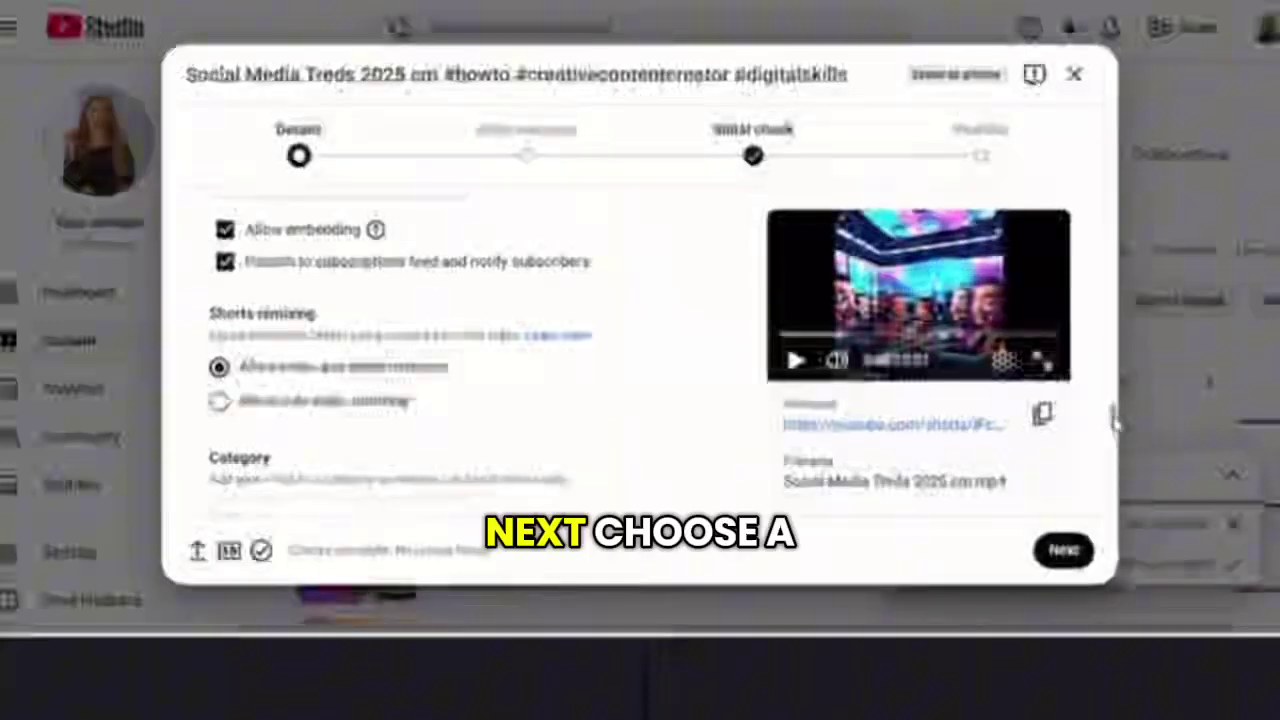
scroll(1113, 420, "down", 3)
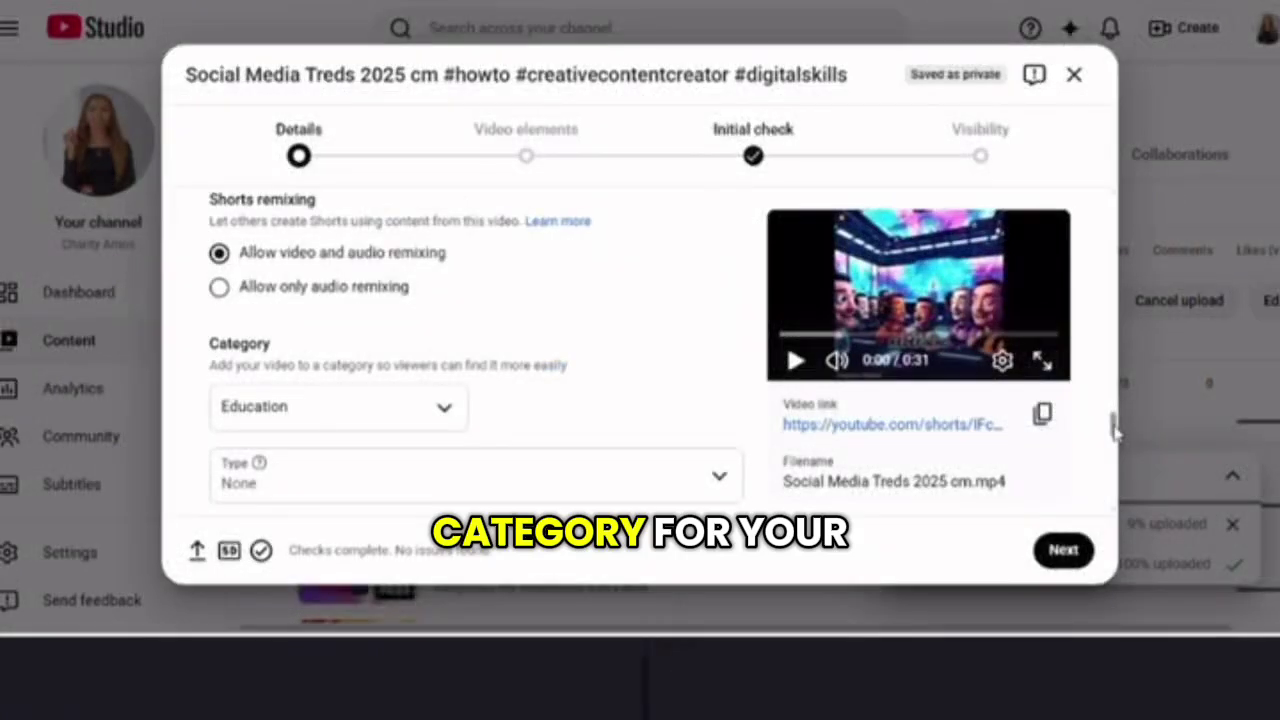
scroll(1113, 425, "down", 1)
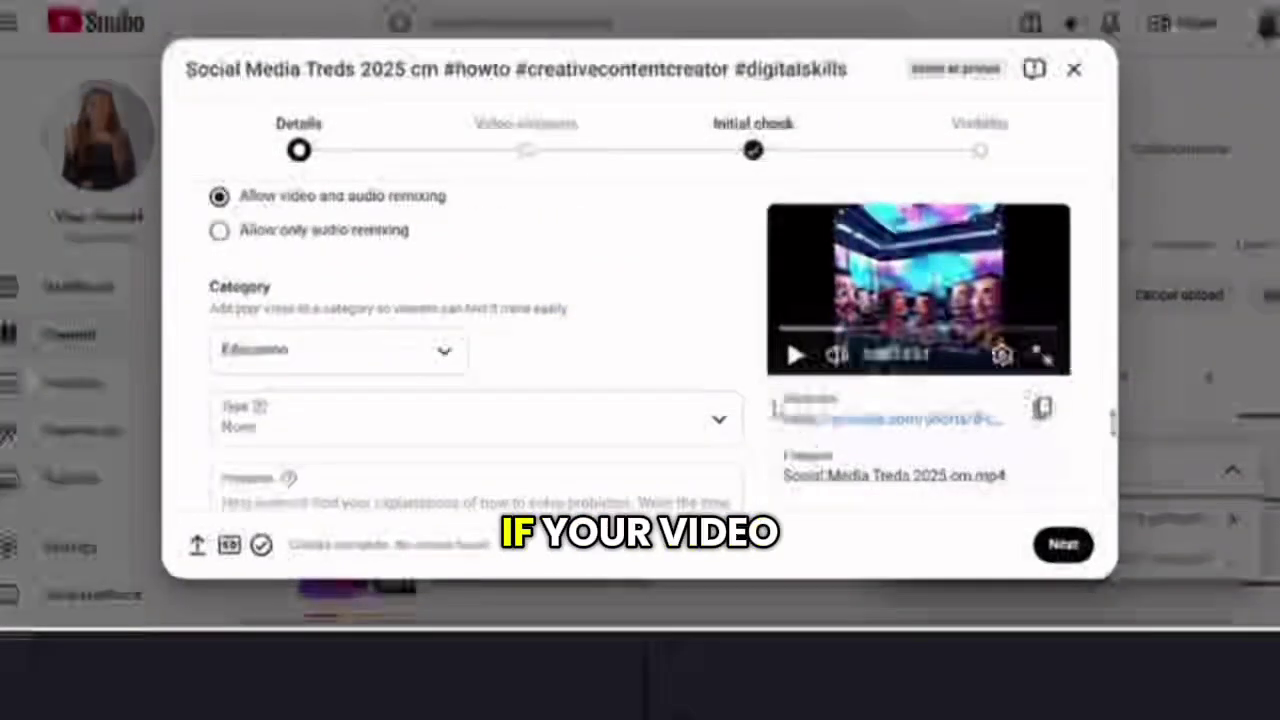
left_click(450, 353)
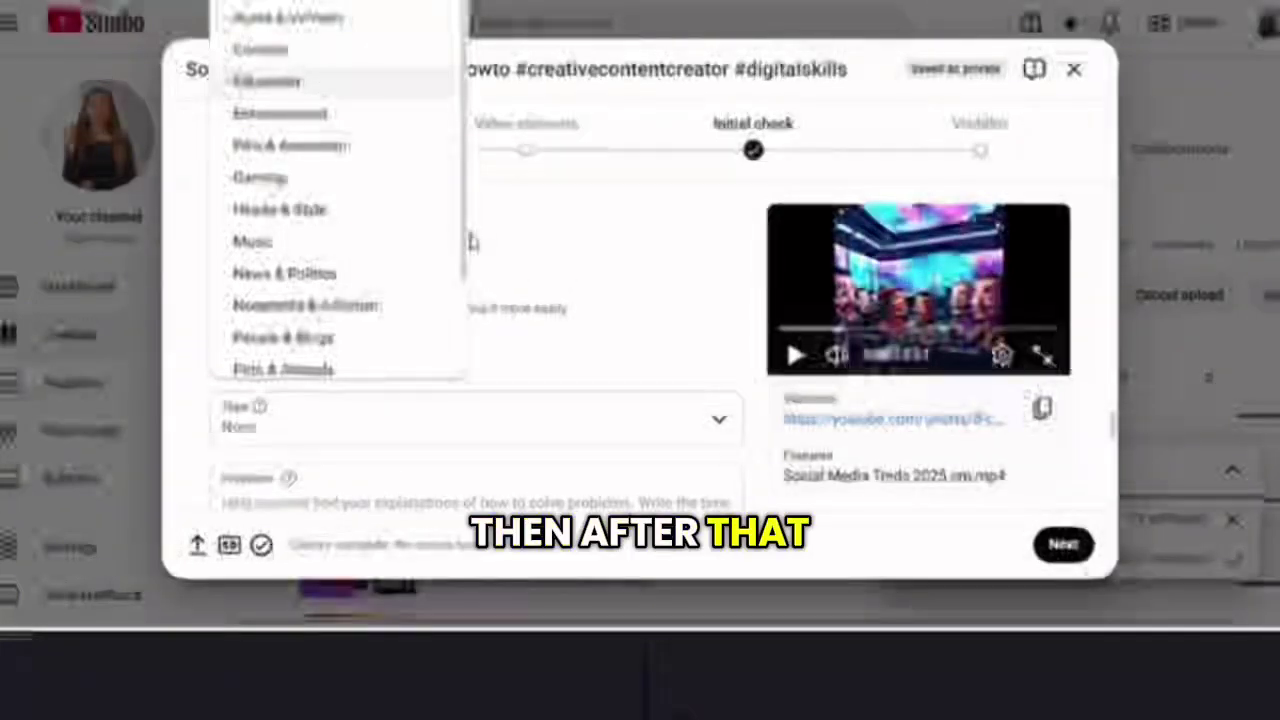
left_click(403, 84)
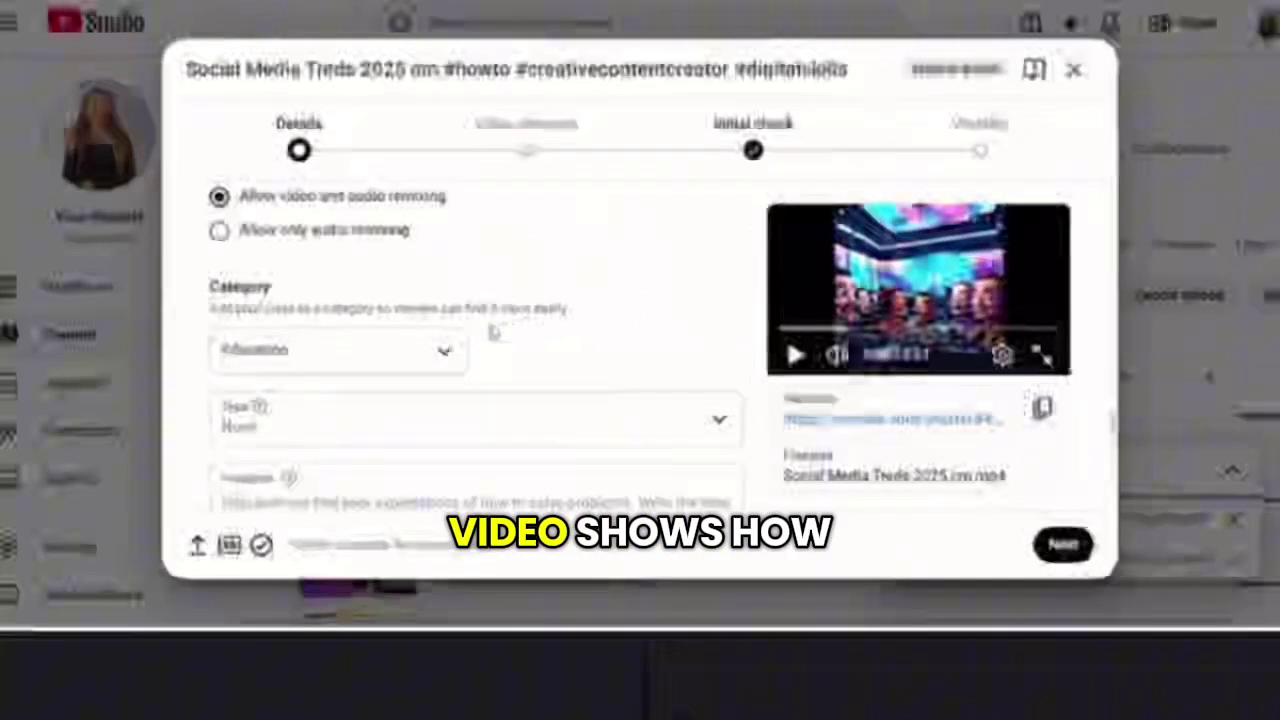
left_click(729, 425)
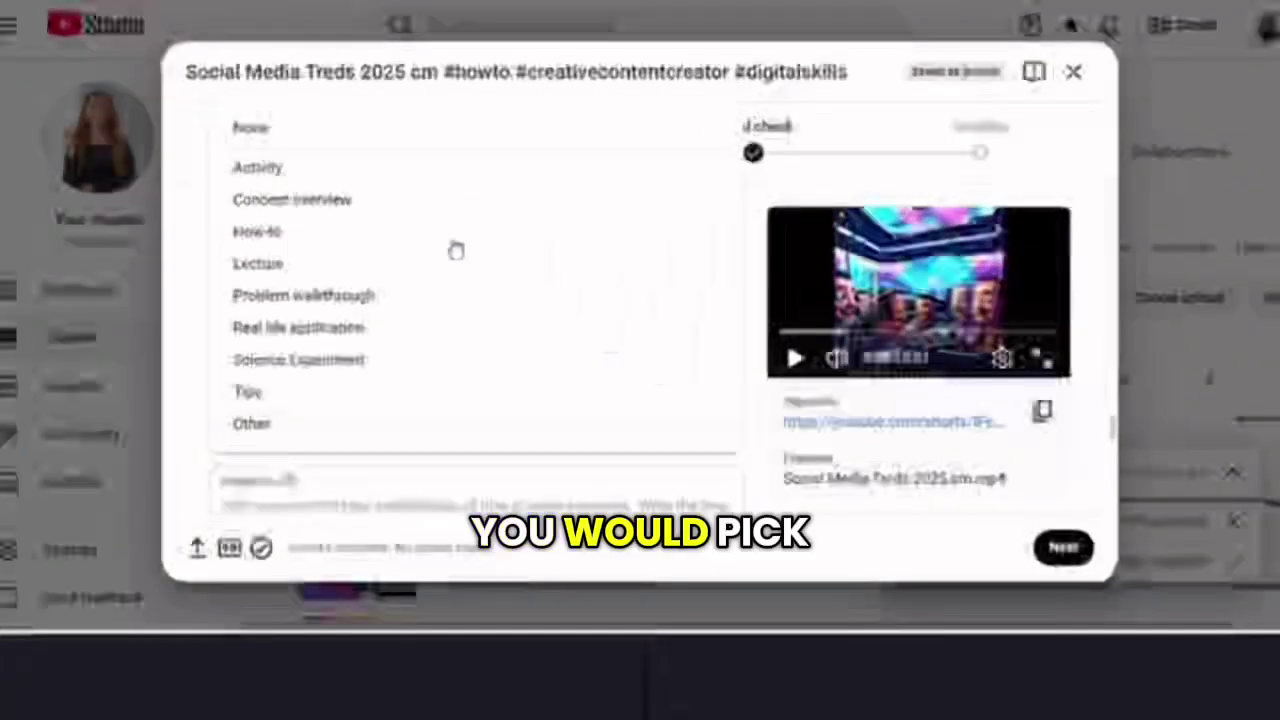
left_click(258, 233)
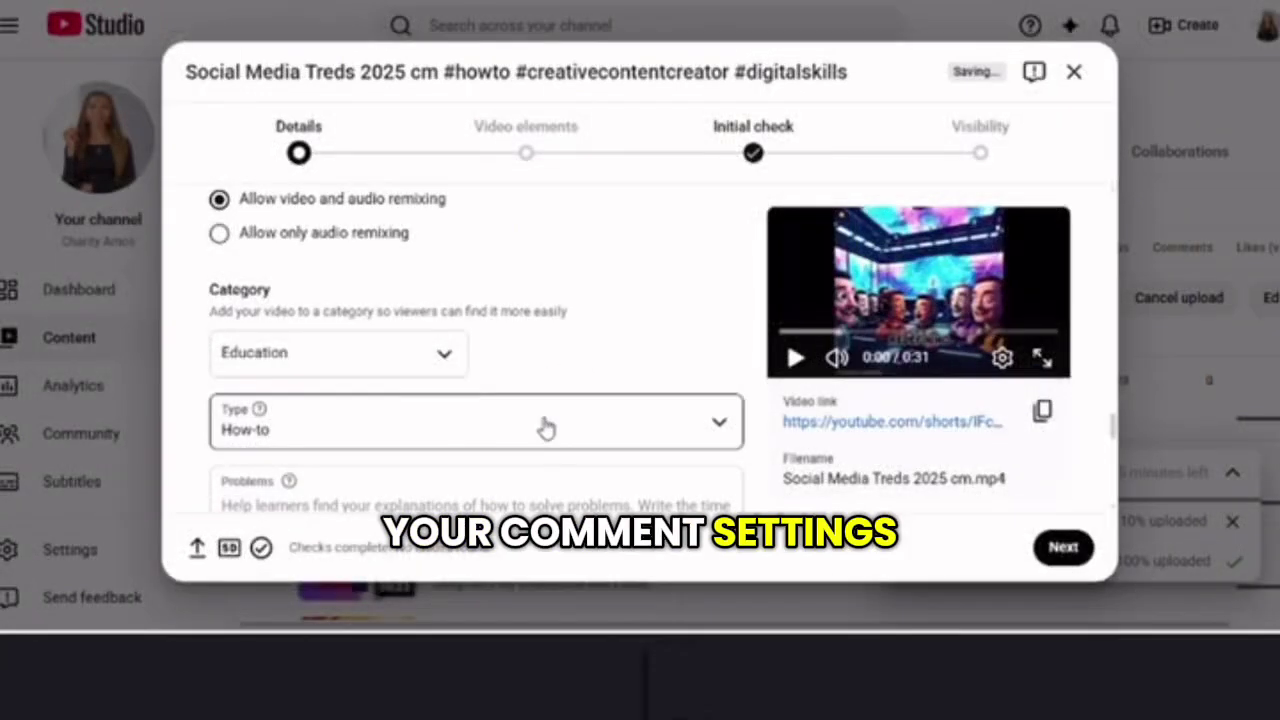
Step: Set who can comment on the video to Anyone in the comments and ratings settings
scroll(649, 391, "down", 6)
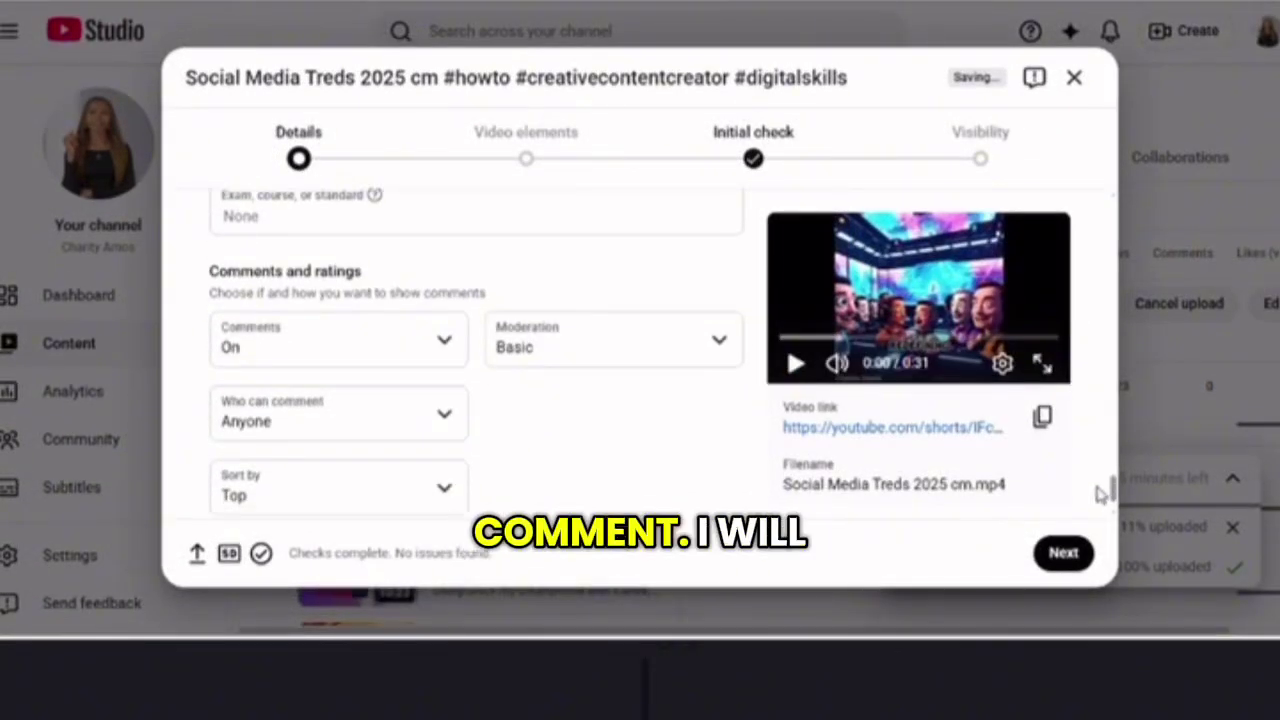
scroll(711, 434, "down", 1)
scroll(500, 345, "down", 1)
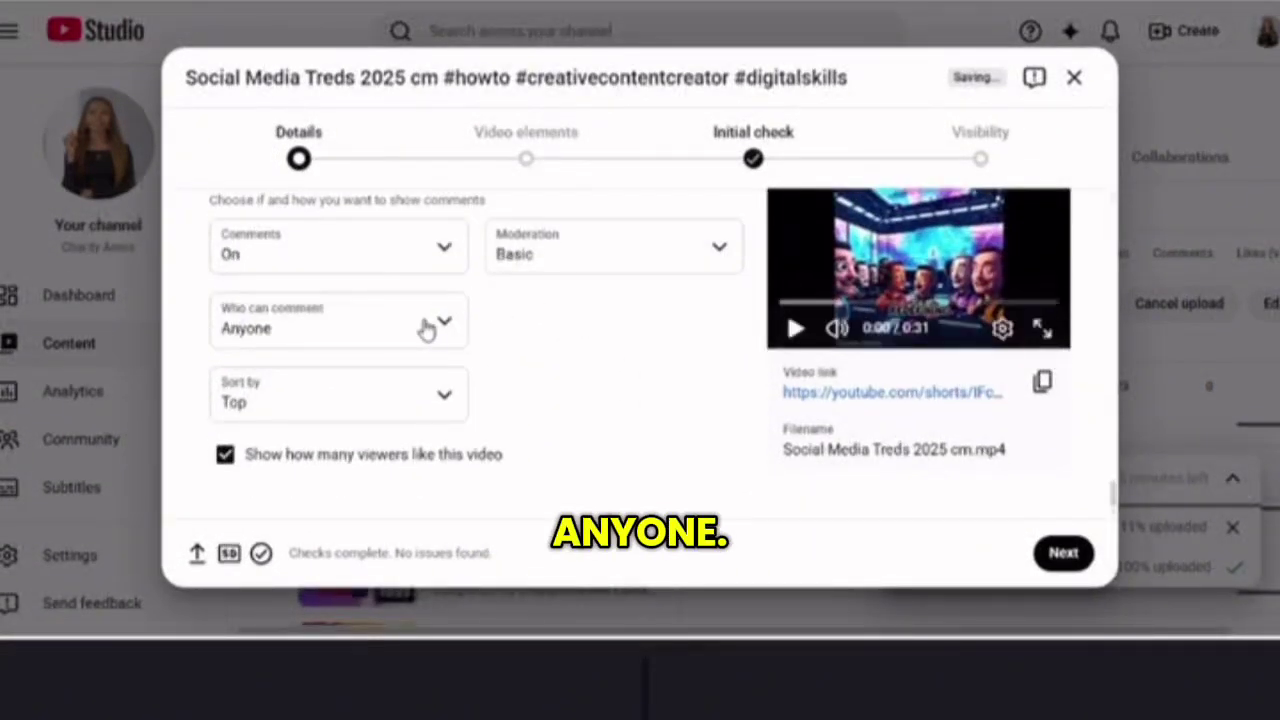
left_click(441, 324)
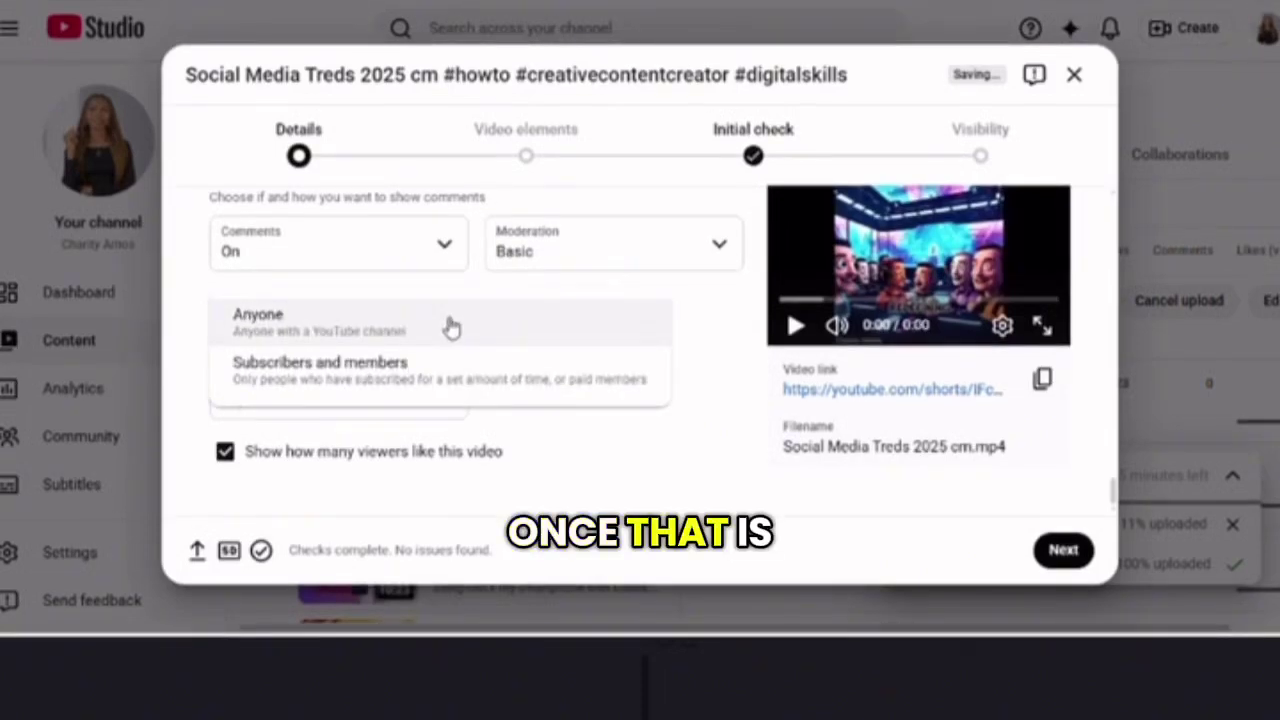
left_click(451, 327)
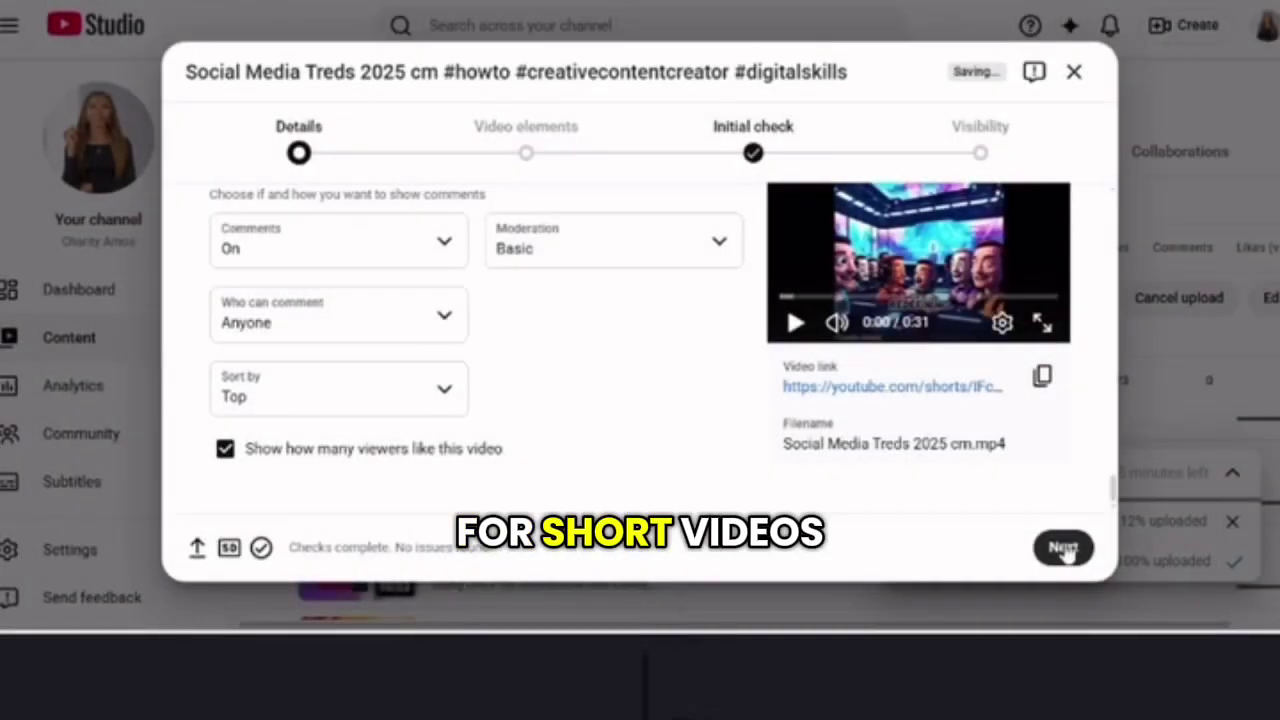
Step: Proceed to the video elements and add "The Right Way to Delete your videos..." as the related video
left_click(1064, 549)
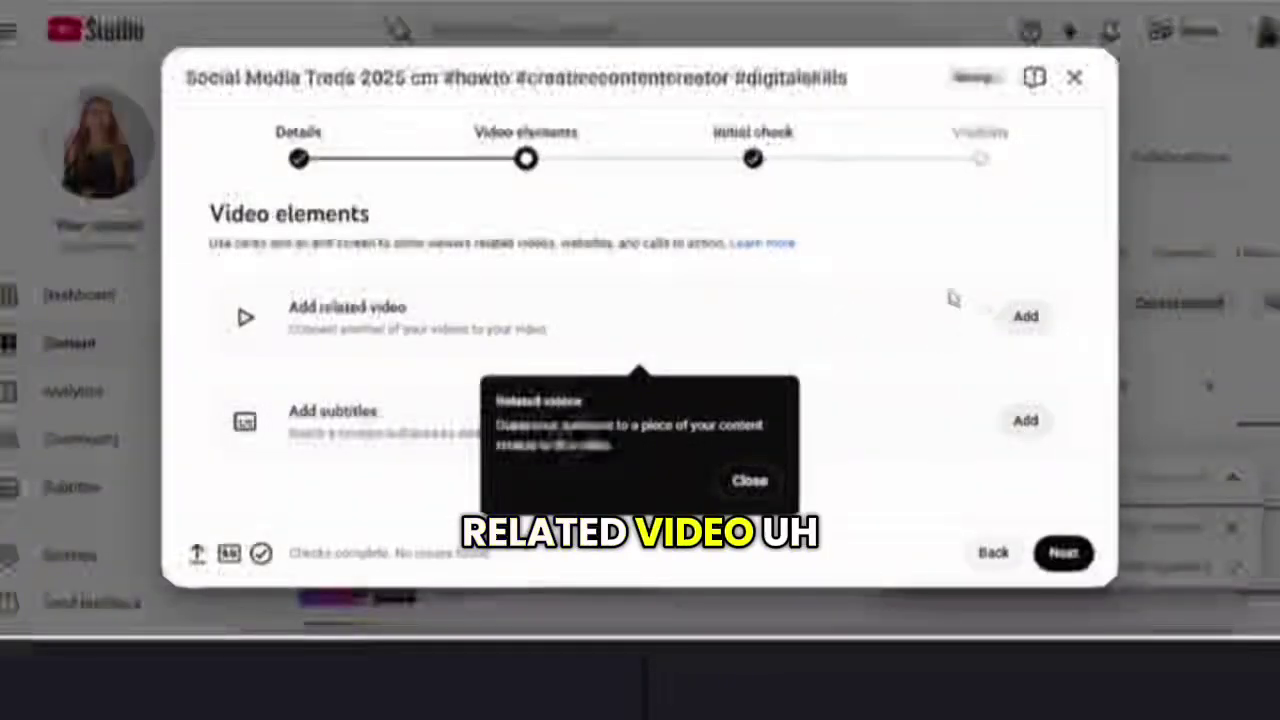
left_click(1040, 320)
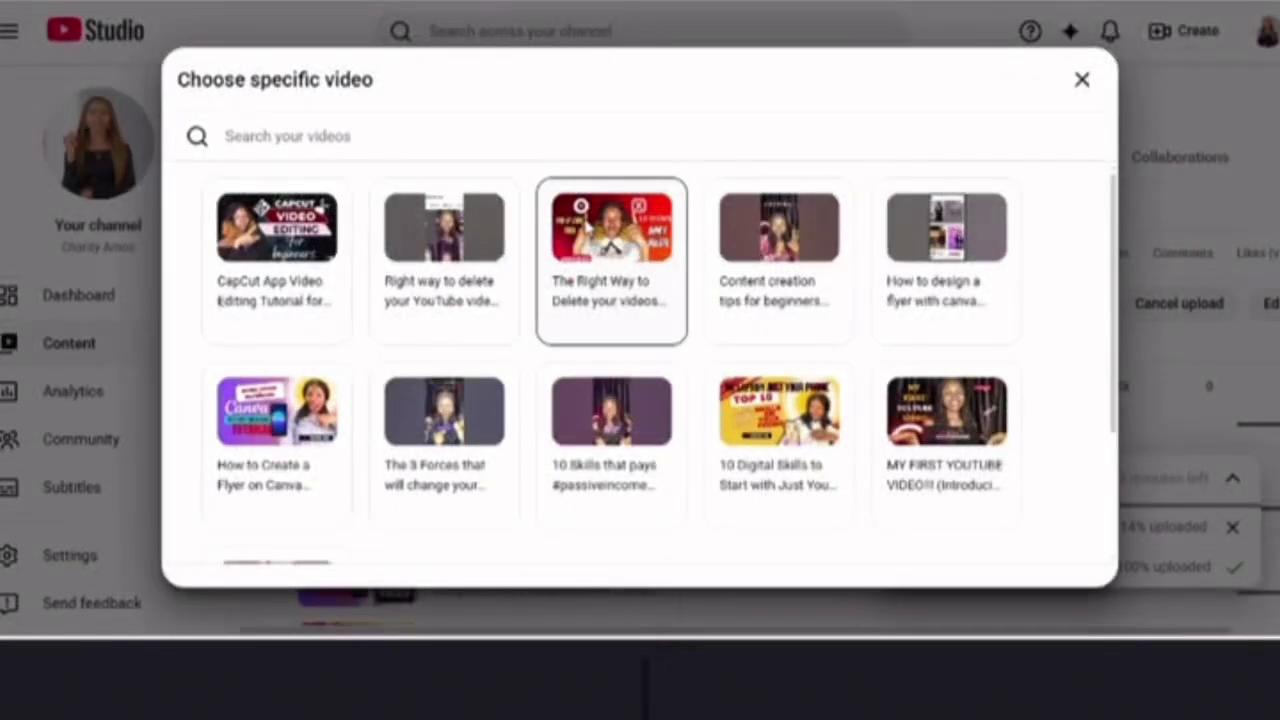
left_click(588, 228)
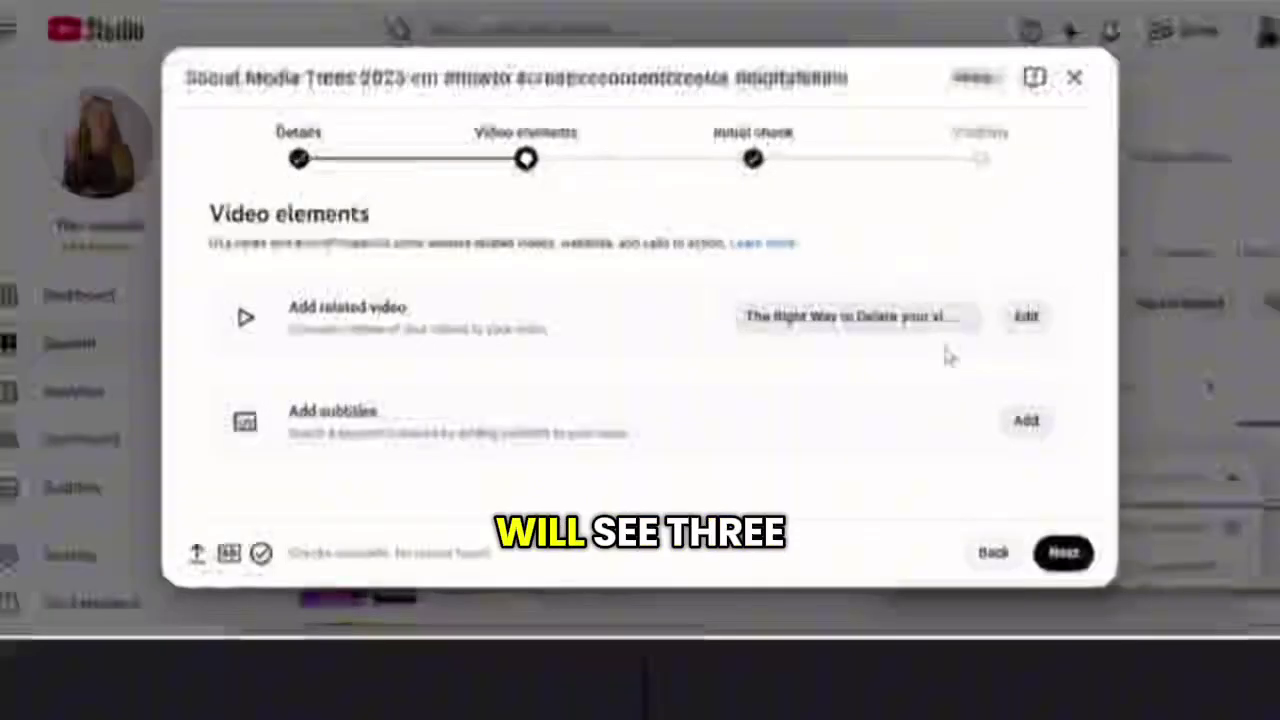
Step: Open the English subtitle editor, review the ways to add captions, and close it without adding any
left_click(1024, 420)
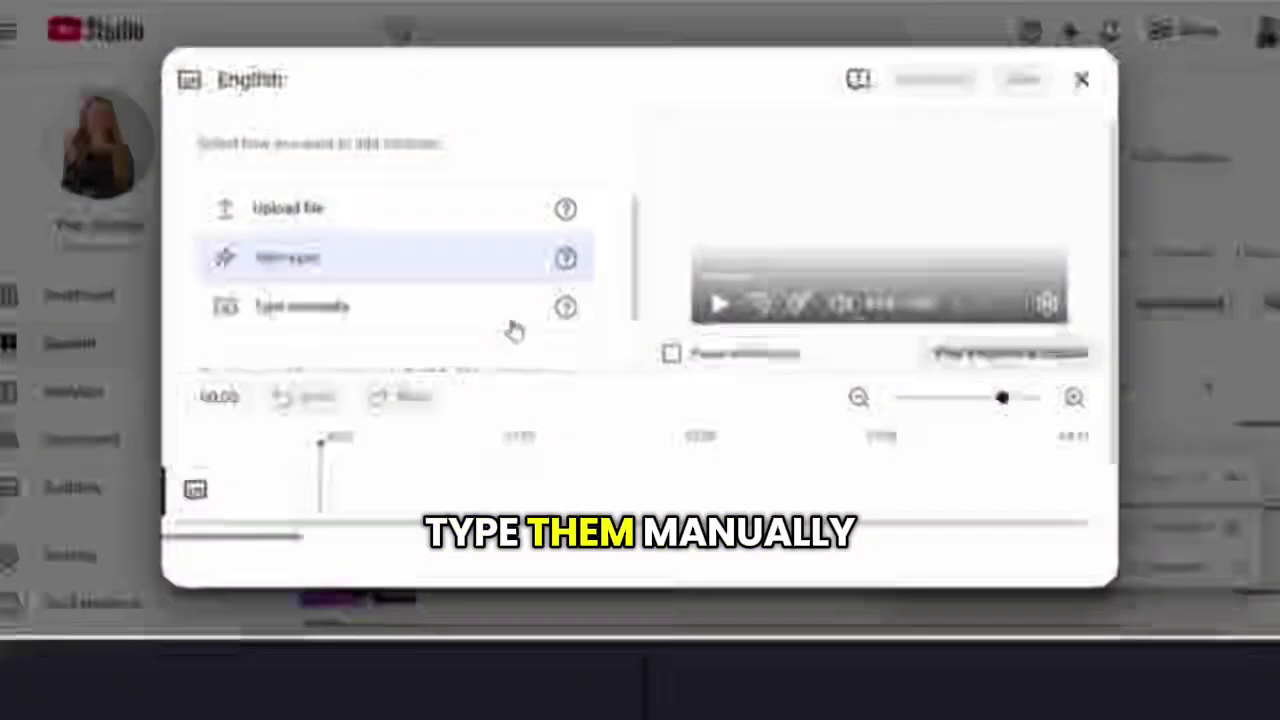
left_click_drag(634, 313, 634, 366)
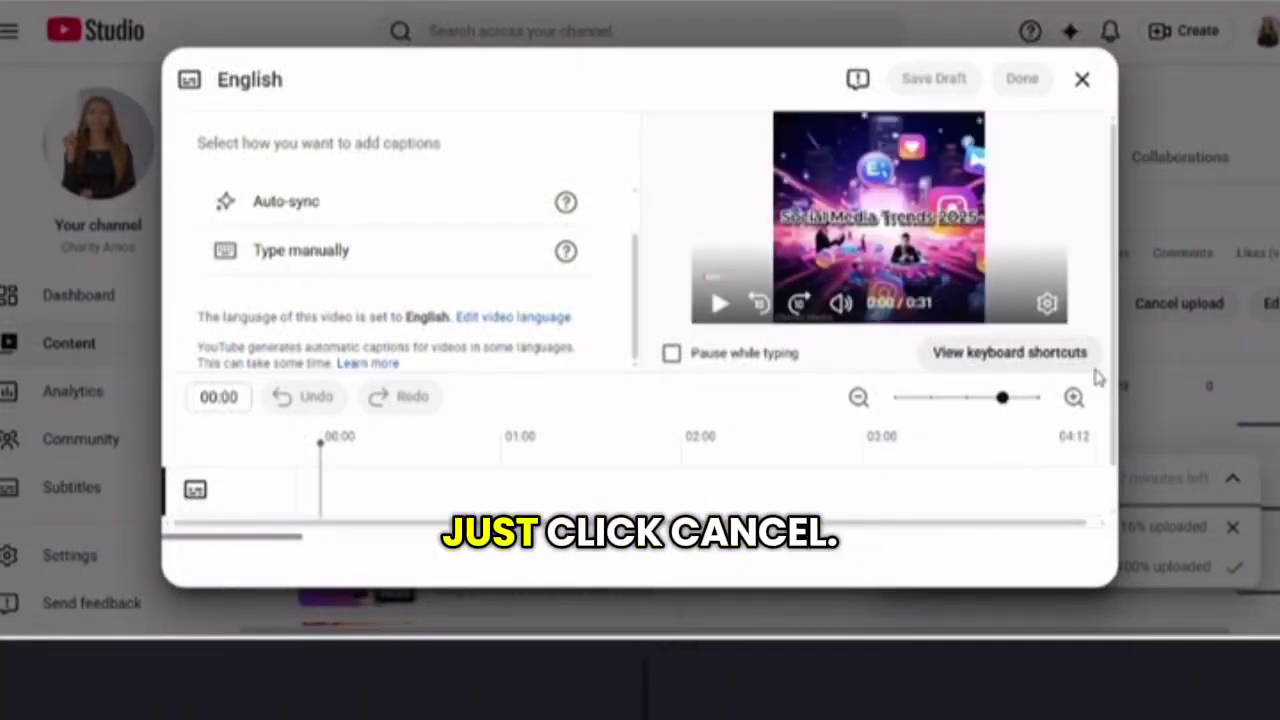
scroll(1108, 354, "down", 1)
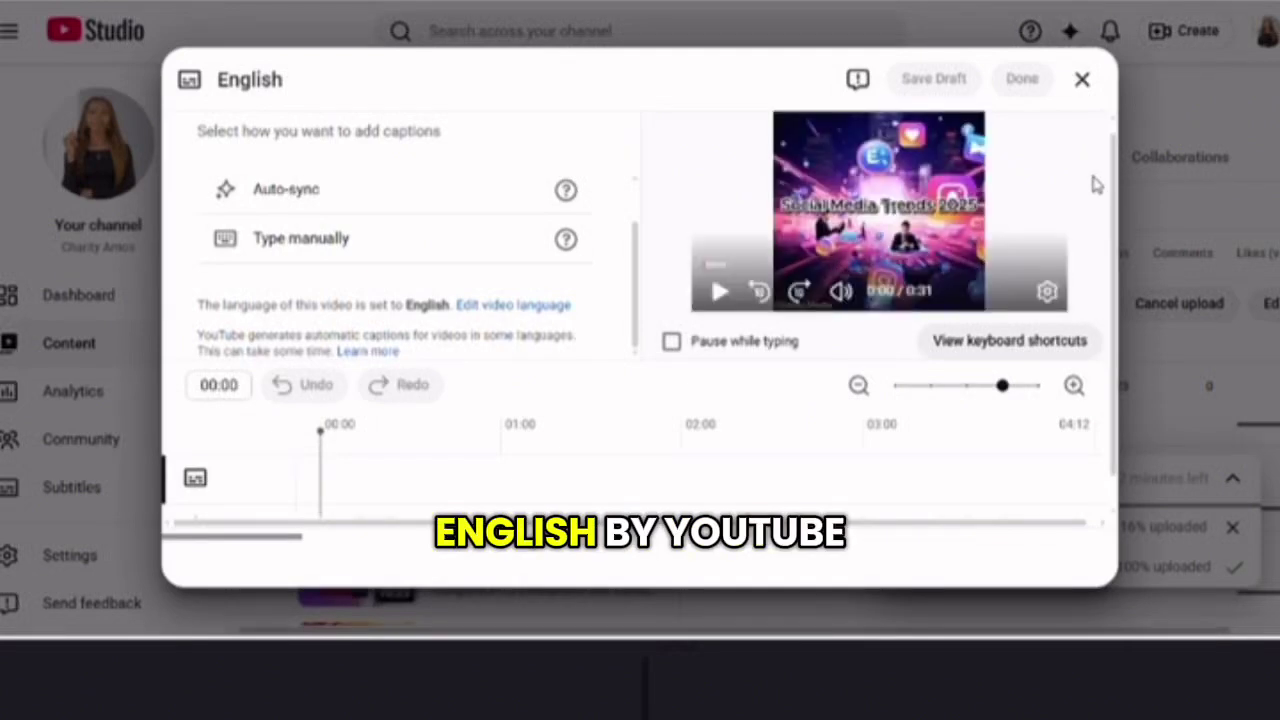
left_click(1082, 82)
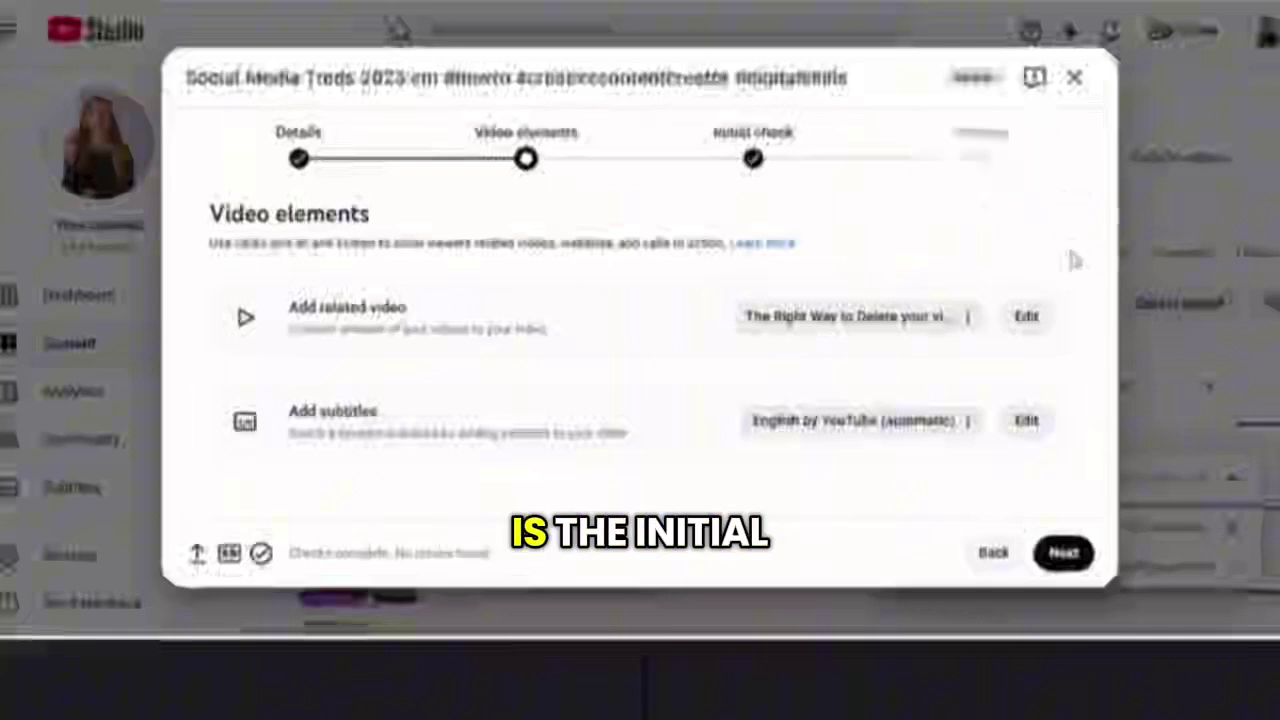
Step: Proceed through the initial copyright and Community Guidelines check to the video's visibility settings
left_click(1063, 553)
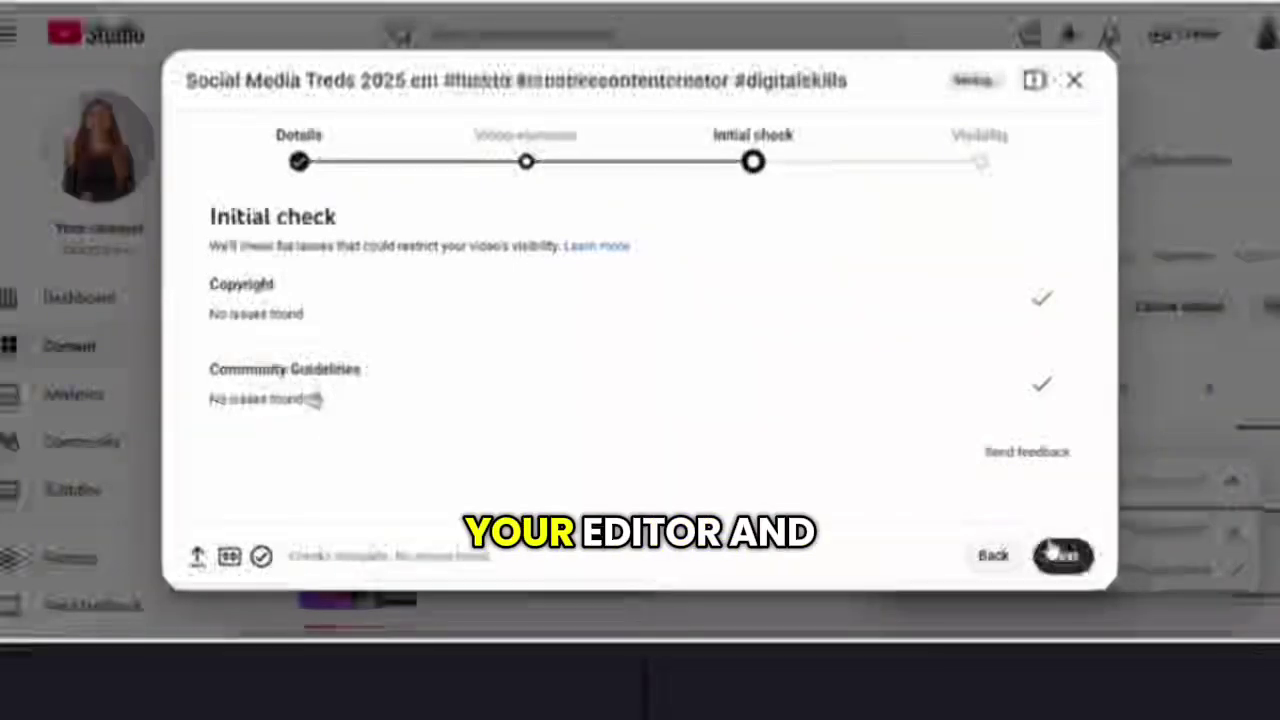
left_click(1062, 558)
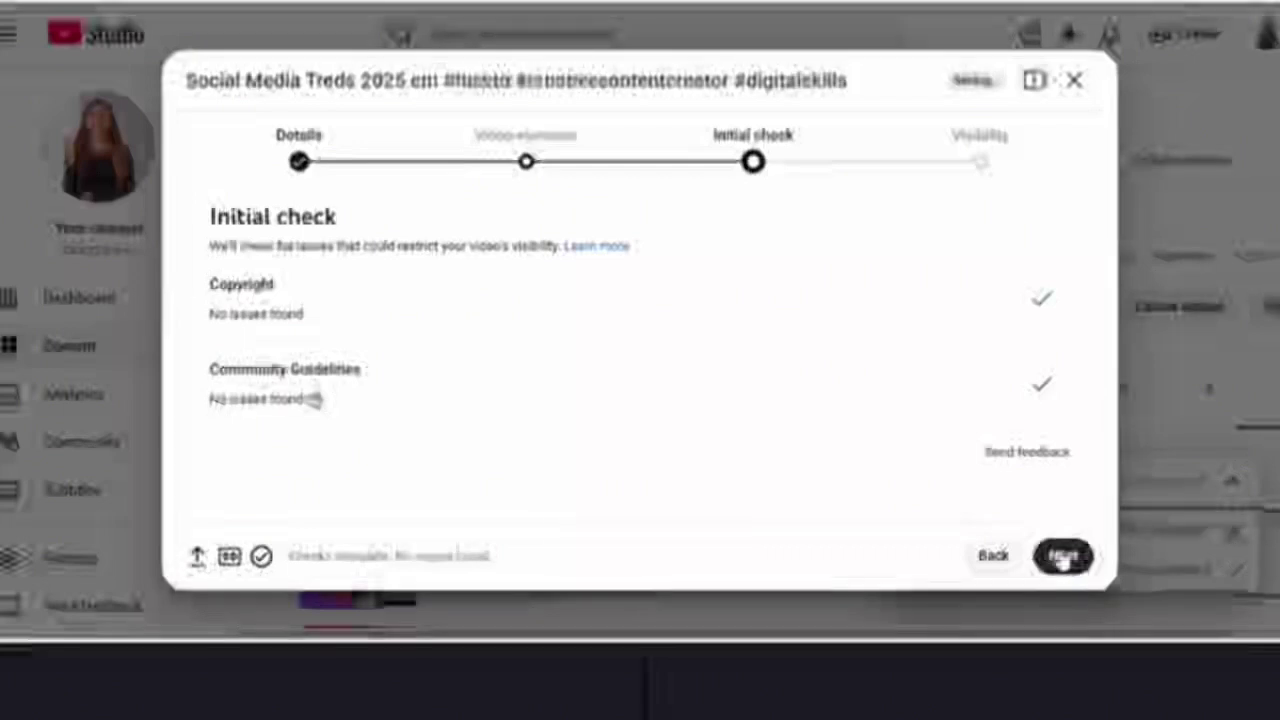
left_click(1063, 557)
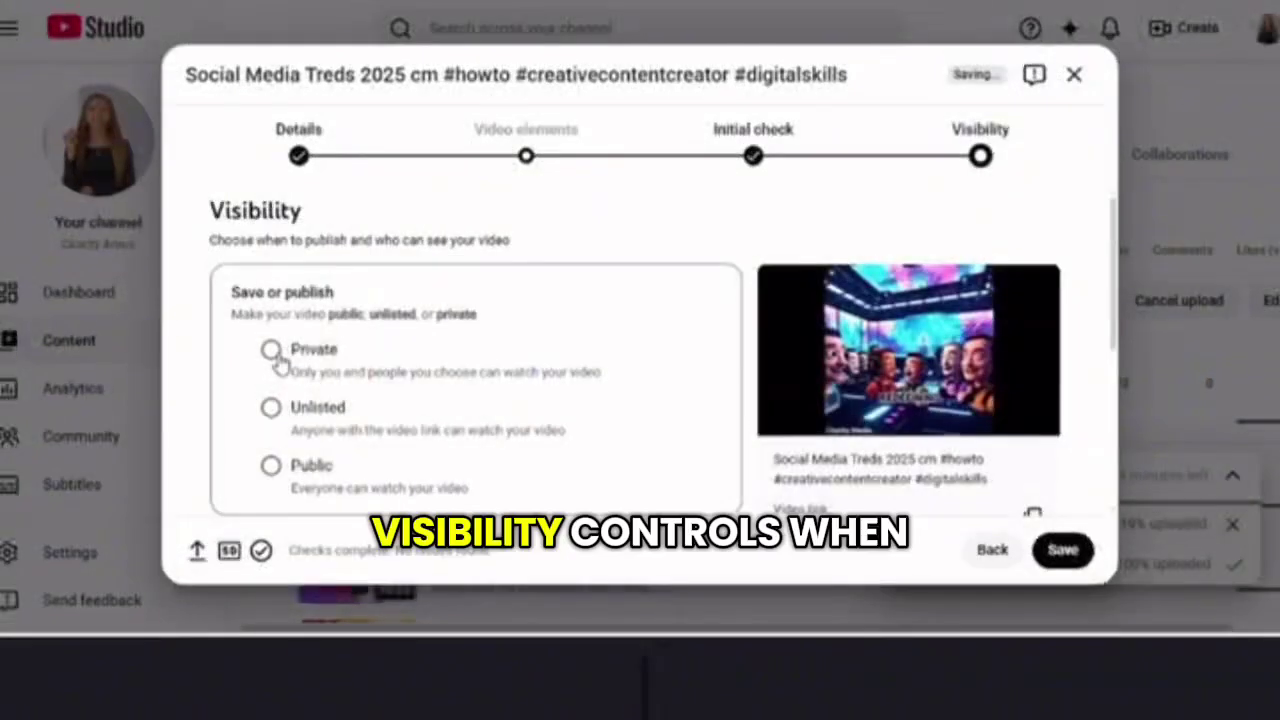
Step: Try the Private, Unlisted and Public visibility options for the video
left_click(277, 360)
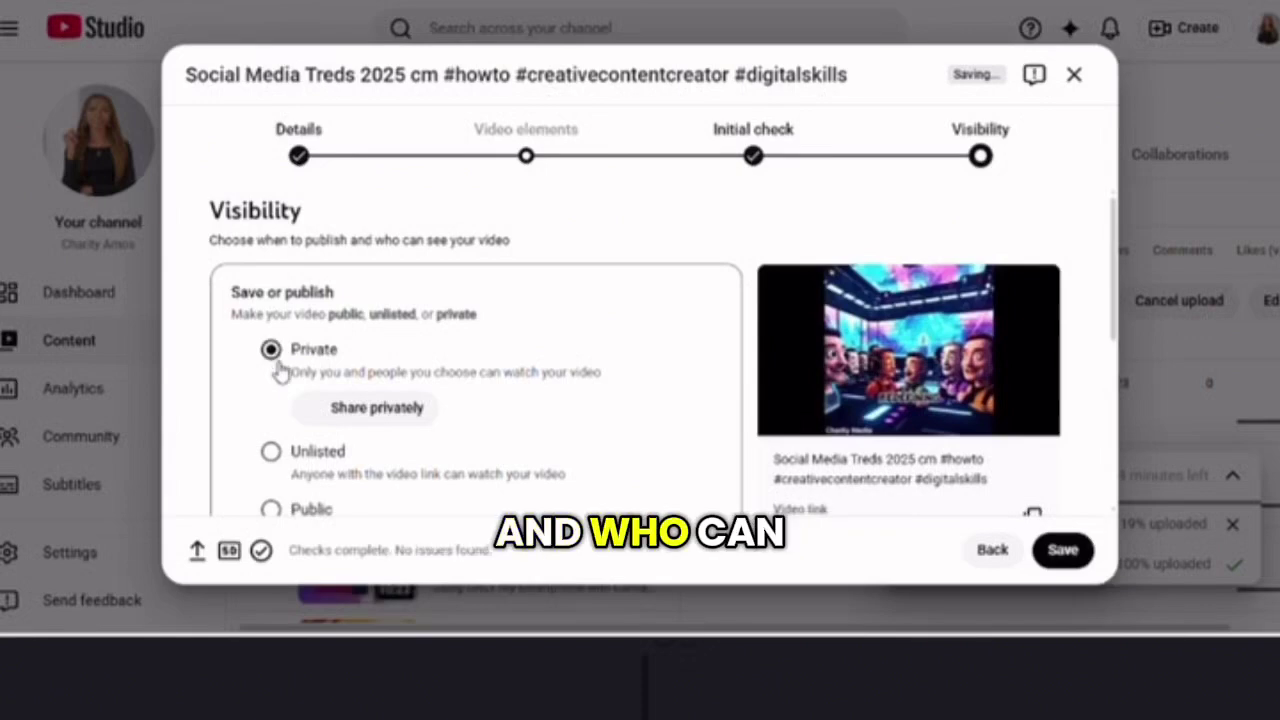
left_click(272, 453)
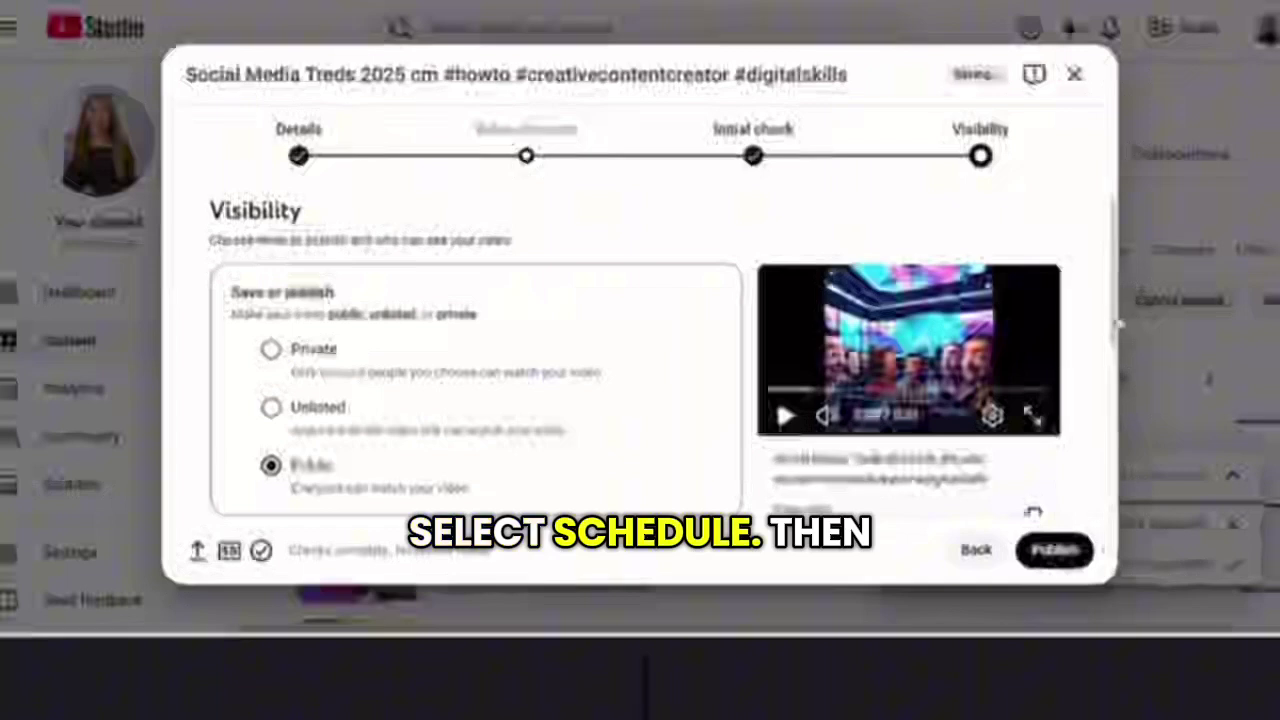
Step: Schedule the video to become public instead of publishing immediately, with the date May 25, 2026
left_click_drag(1118, 324, 1113, 448)
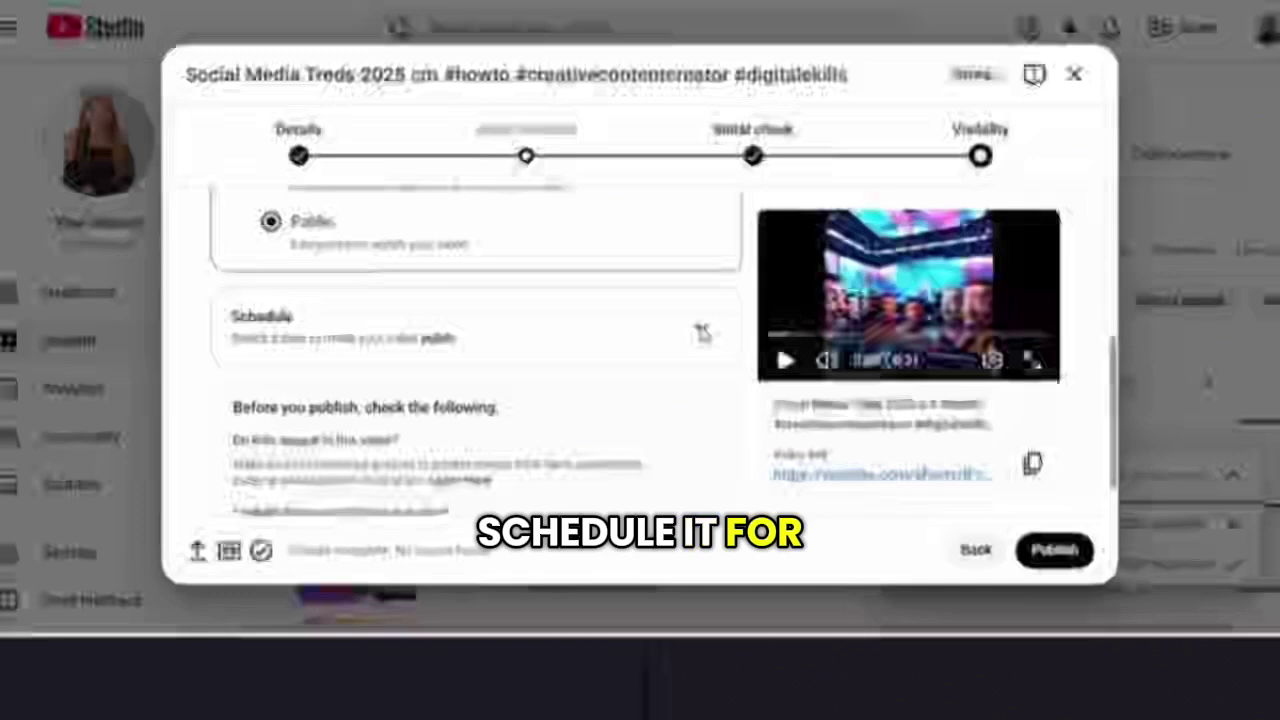
scroll(700, 331, "down", 1)
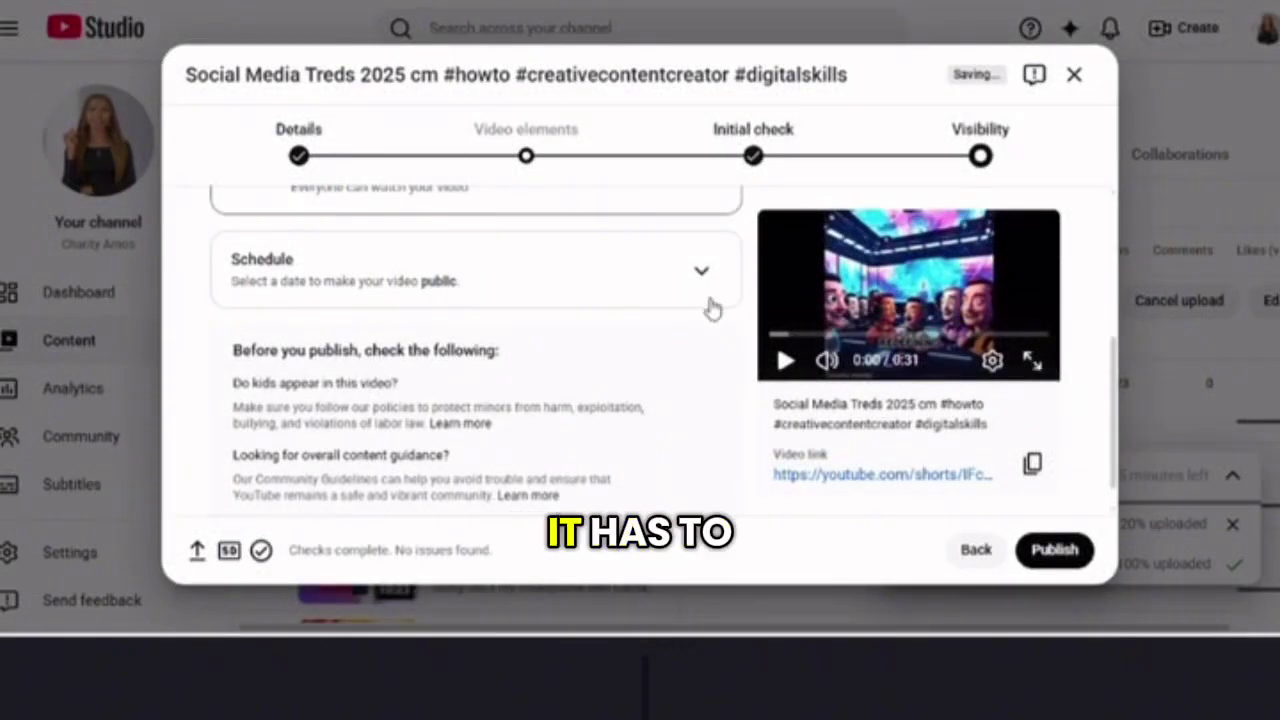
left_click(702, 275)
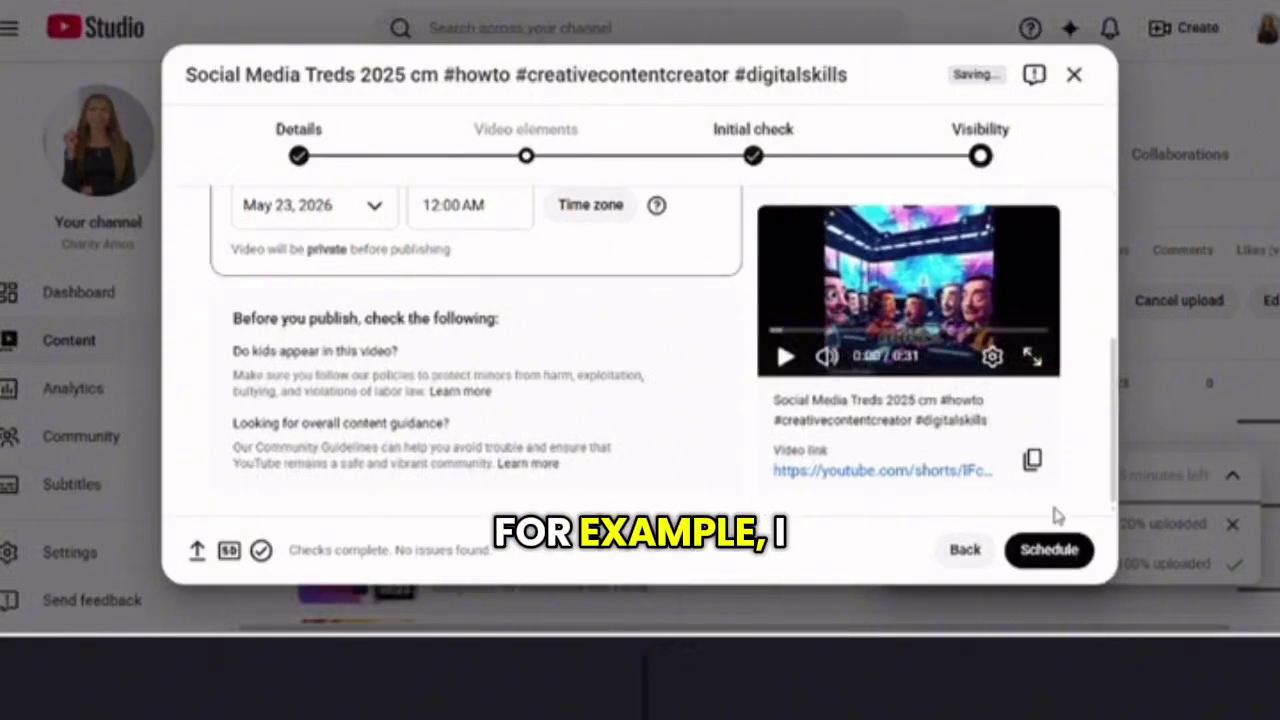
scroll(614, 374, "up", 1)
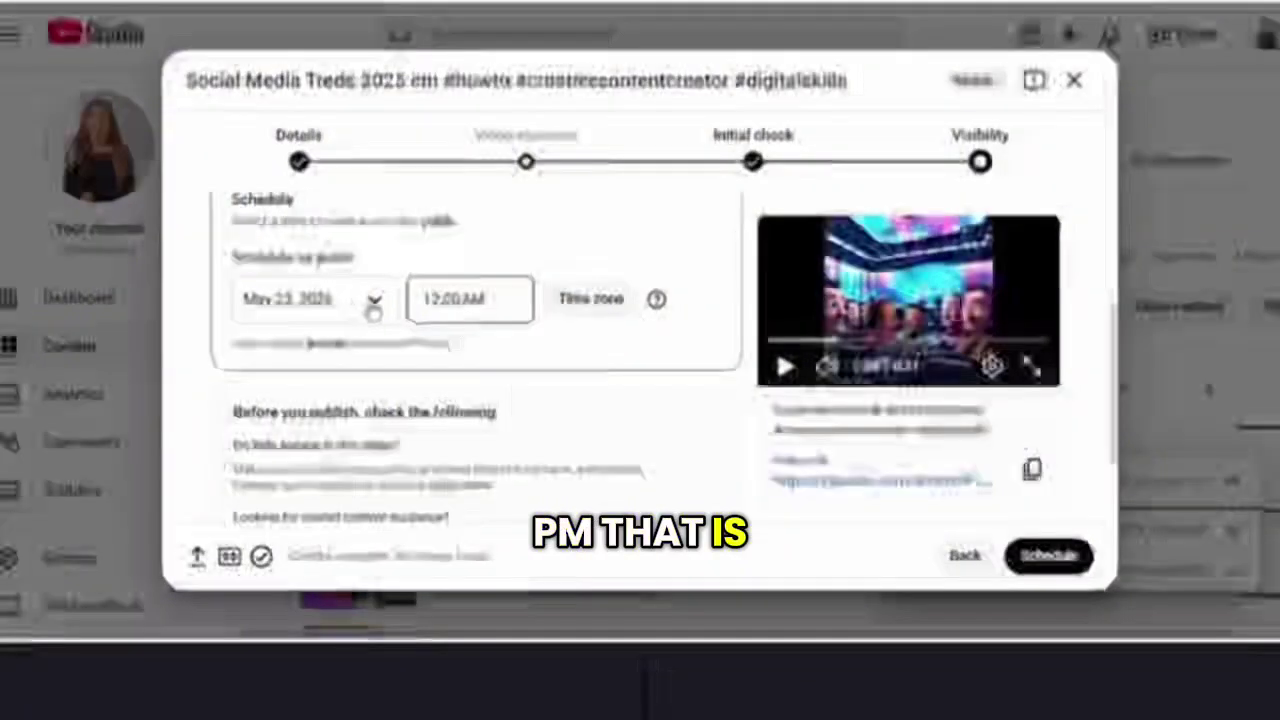
left_click(376, 295)
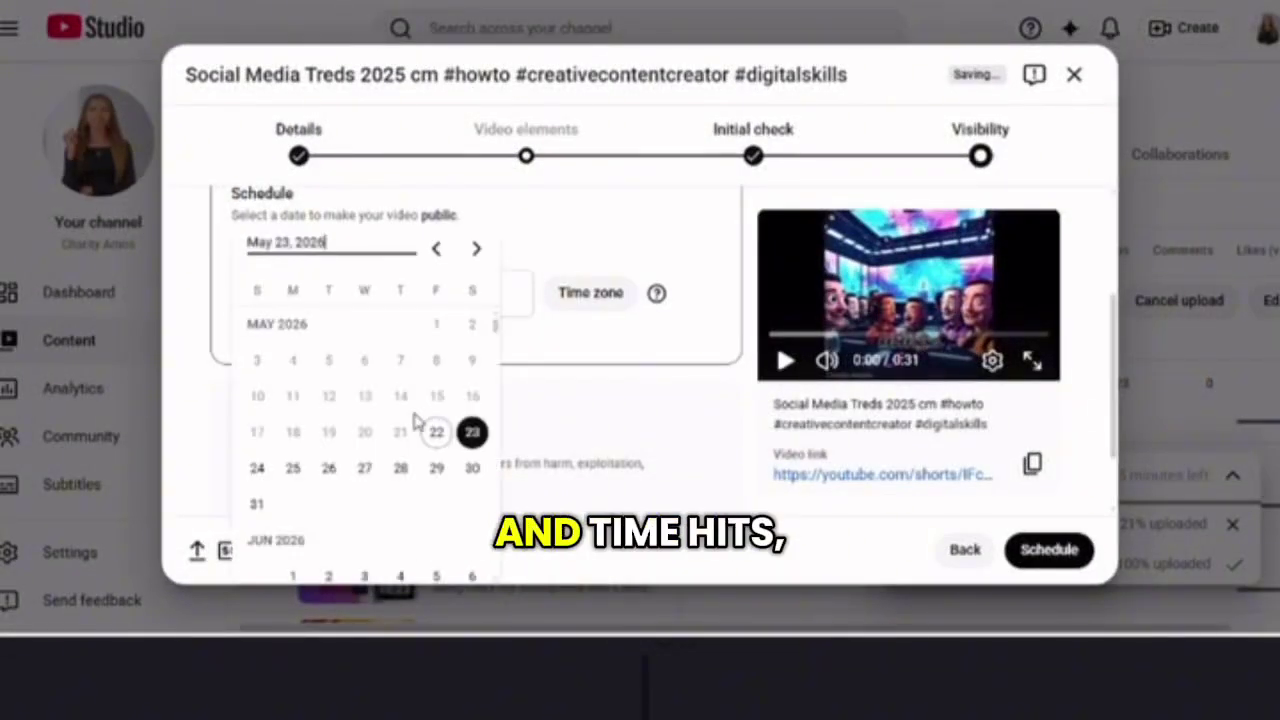
left_click(290, 466)
Step: Set the scheduled publishing time to 4:00 PM and go to the pre-publish checks about kids and content guidance
left_click(500, 293)
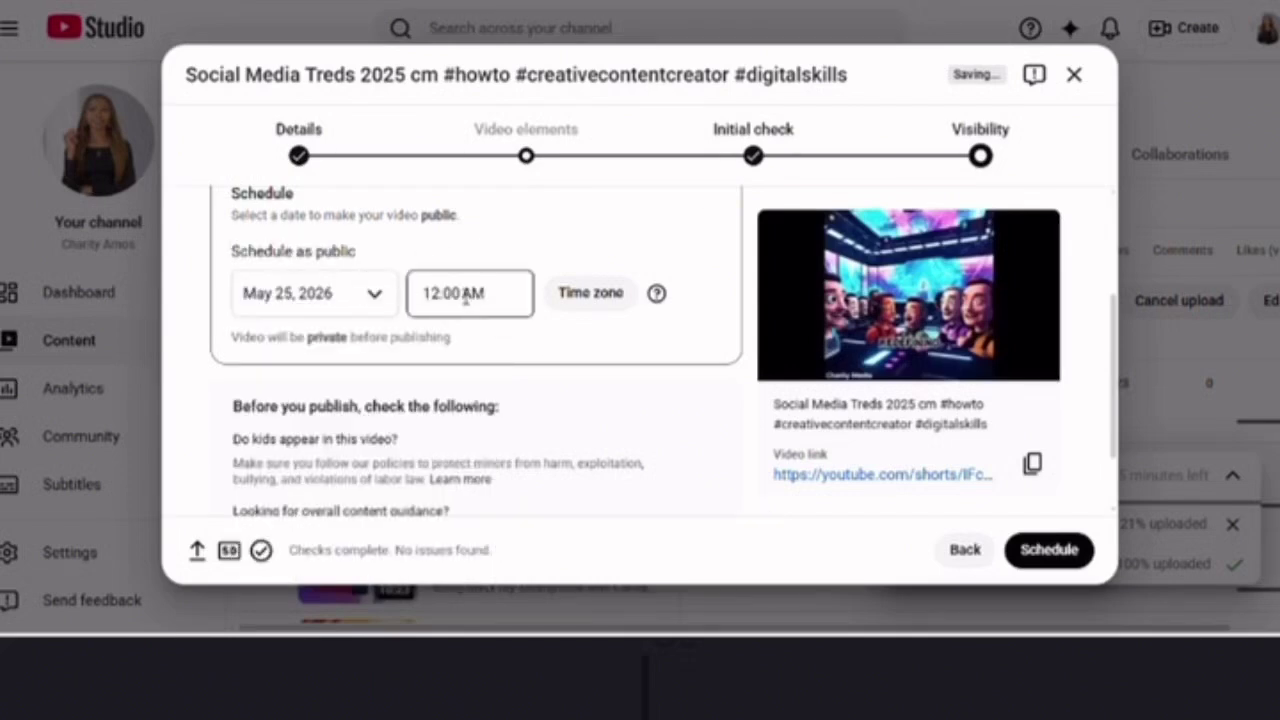
left_click(500, 294)
left_click_drag(529, 348, 525, 506)
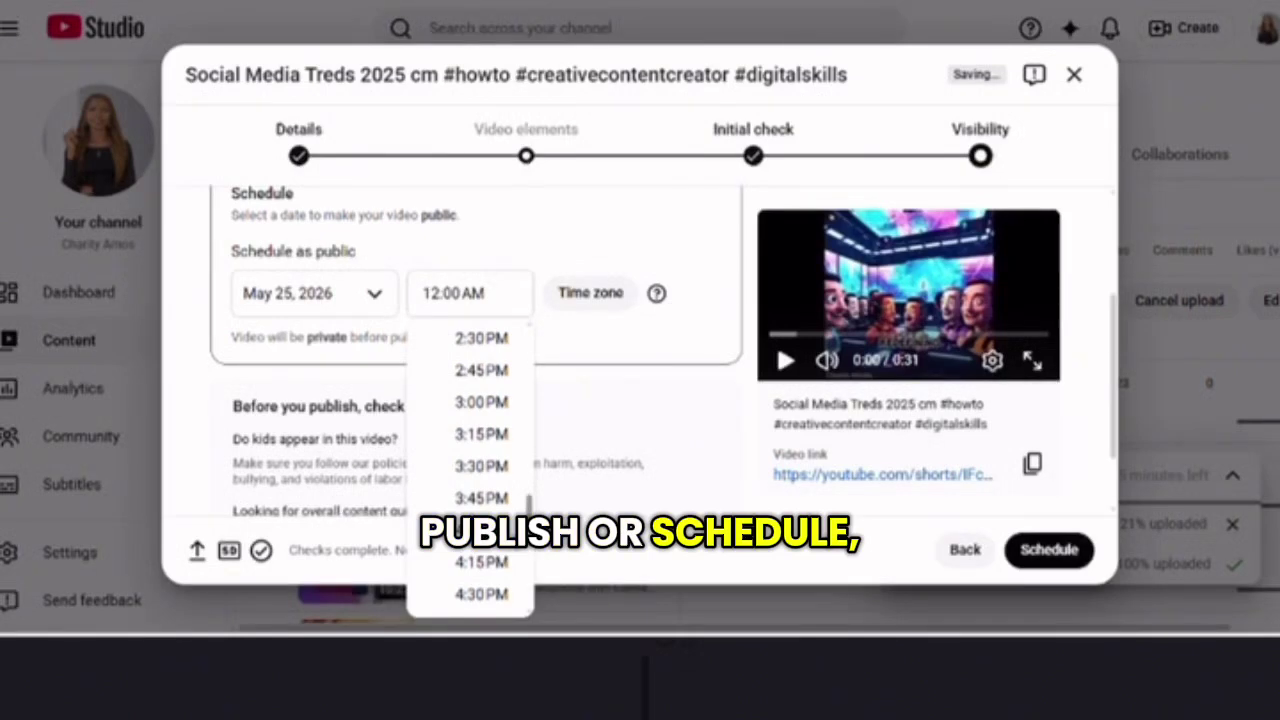
left_click(481, 530)
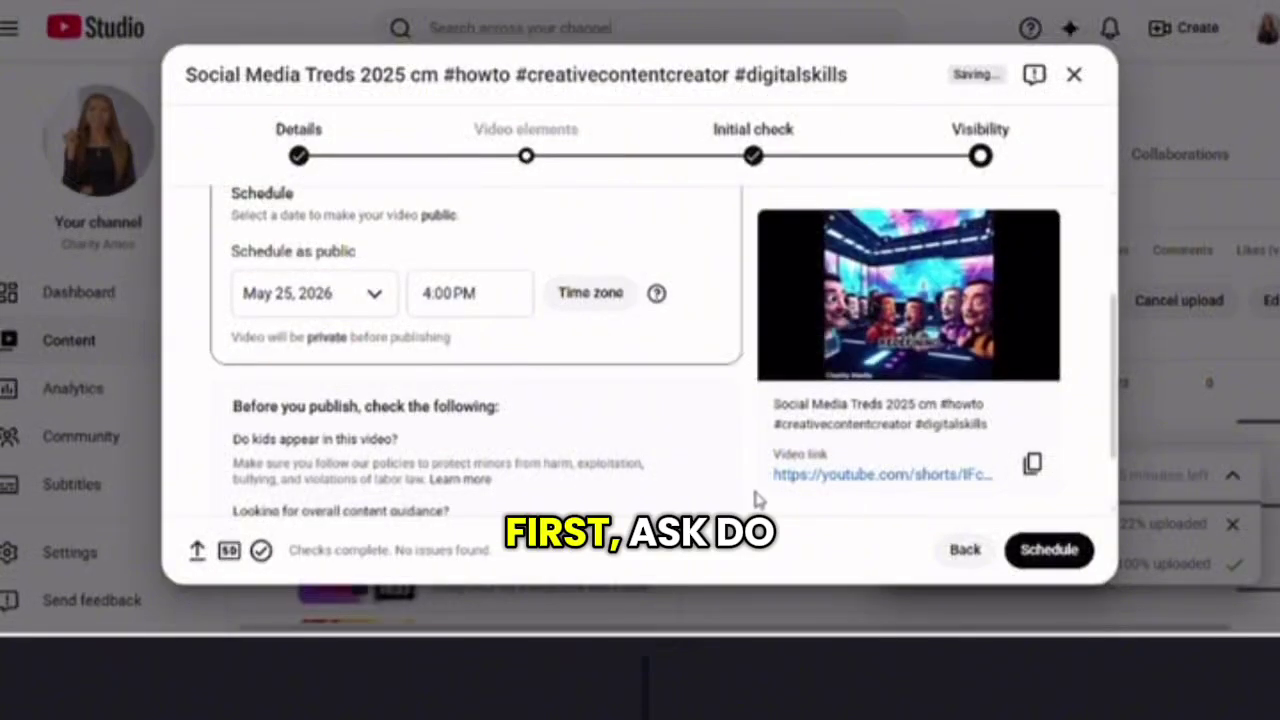
scroll(1113, 445, "down", 2)
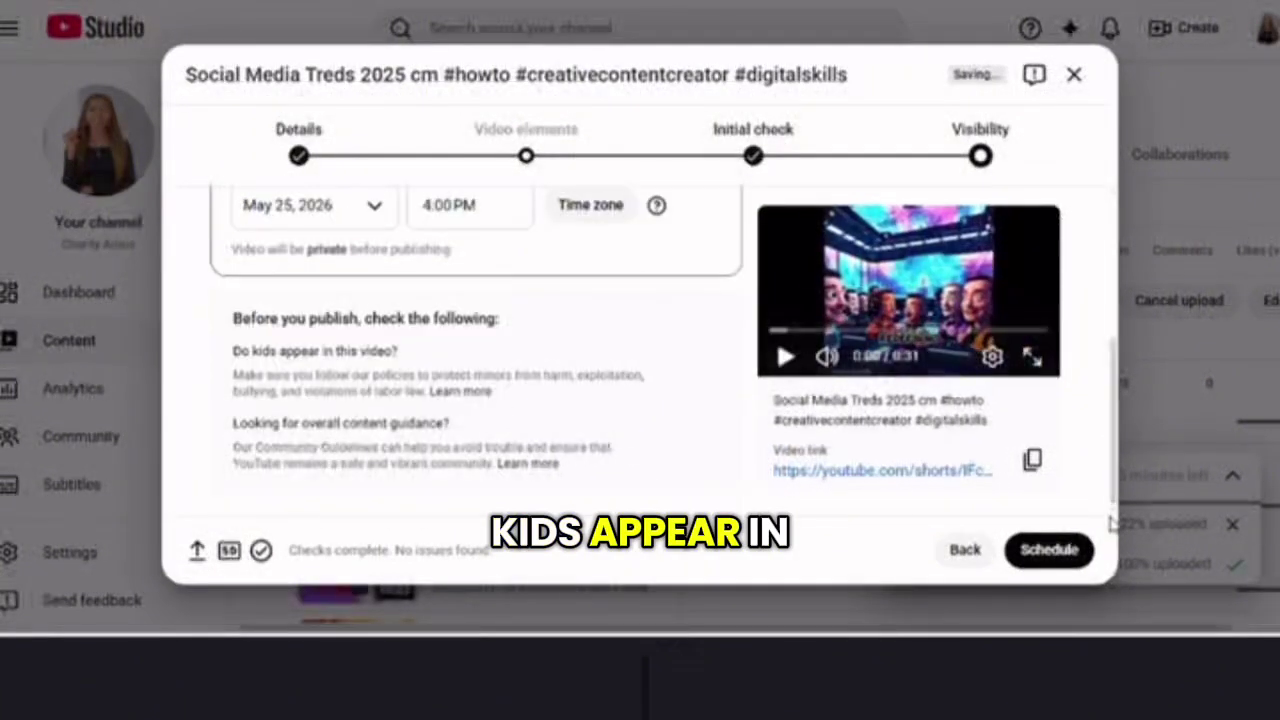